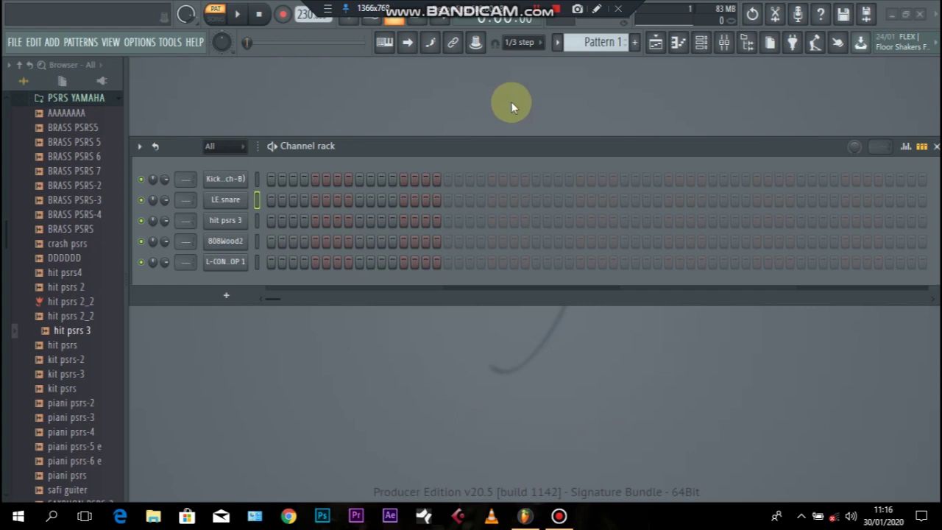
Narrow and reposition the Channel rack so it fits fully in the workspace, and select the Kick channel.
{"action": "left_click_drag", "start_coordinate": [497, 145], "coordinate": [514, 147]}
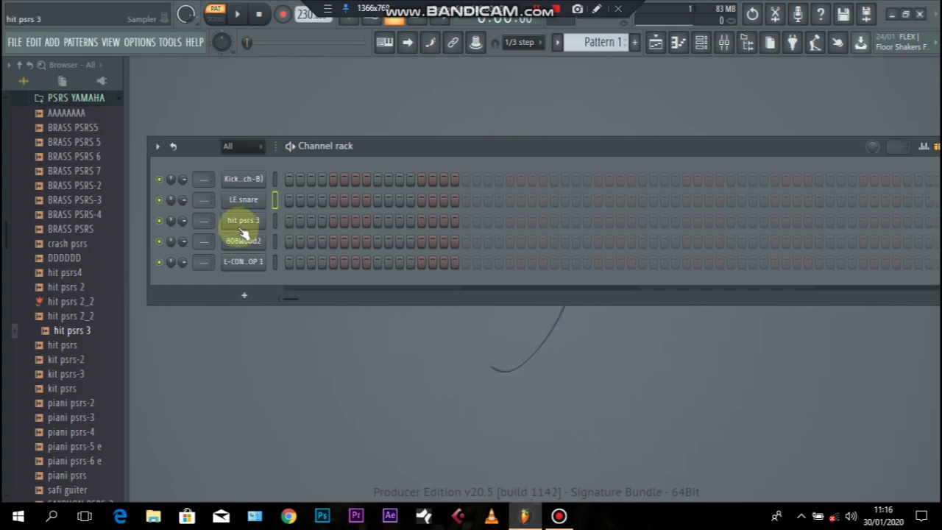
{"action": "left_click_drag", "start_coordinate": [148, 287], "coordinate": [220, 282]}
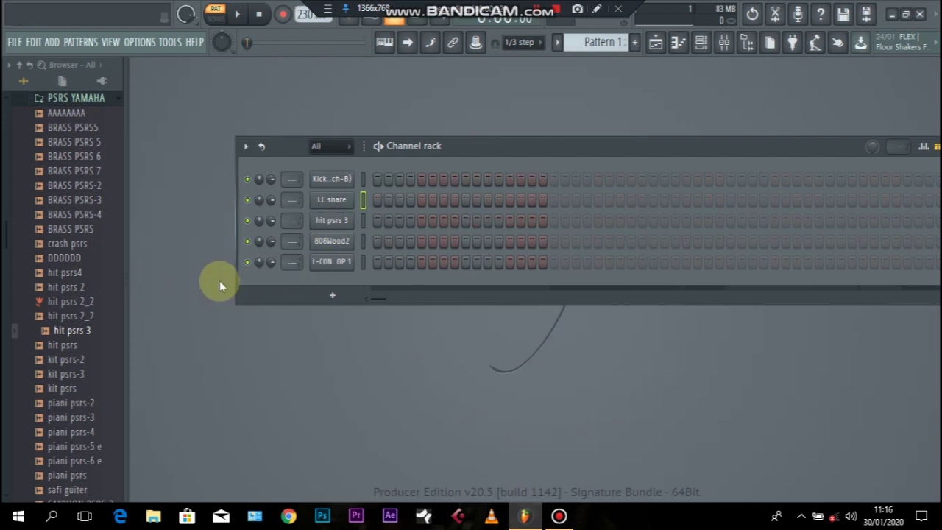
{"action": "left_click_drag", "start_coordinate": [485, 146], "coordinate": [390, 141]}
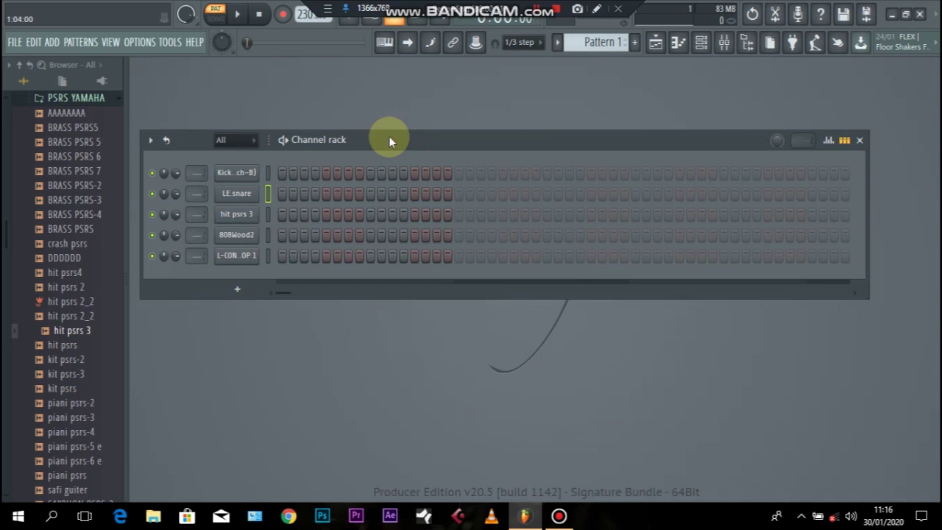
{"action": "left_click_drag", "start_coordinate": [390, 139], "coordinate": [407, 147]}
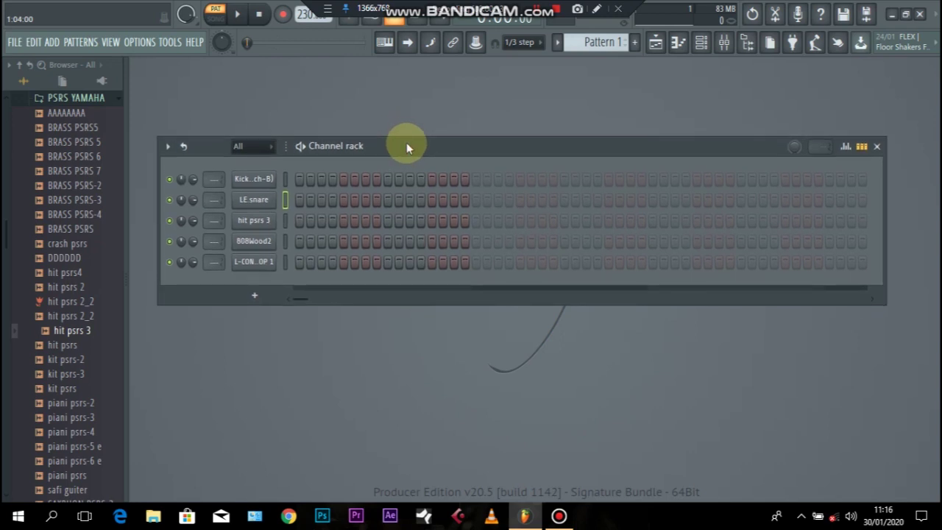
{"action": "left_click", "coordinate": [285, 180]}
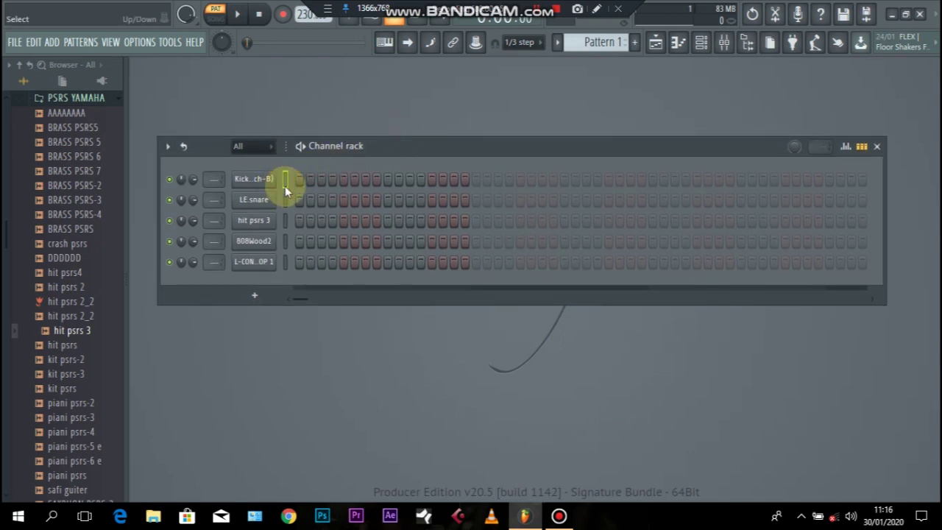
Switch the main snap to Line and back to 1/3 step.
{"action": "left_click", "coordinate": [522, 42]}
{"action": "left_click", "coordinate": [521, 62]}
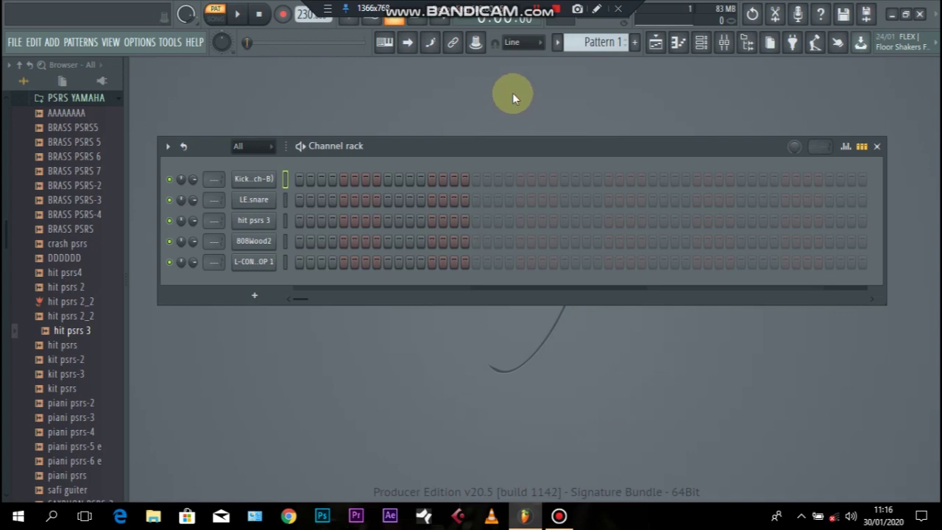
{"action": "left_click_drag", "start_coordinate": [499, 141], "coordinate": [500, 148]}
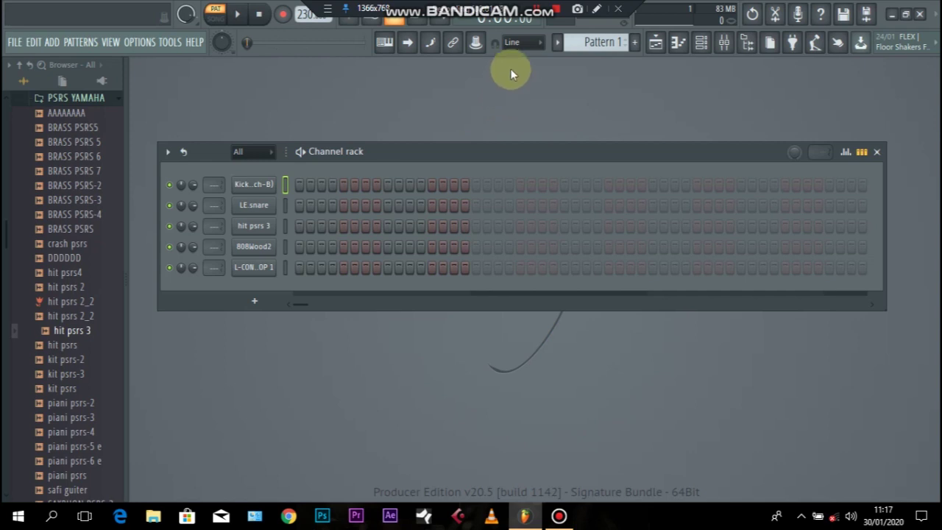
{"action": "left_click", "coordinate": [516, 42]}
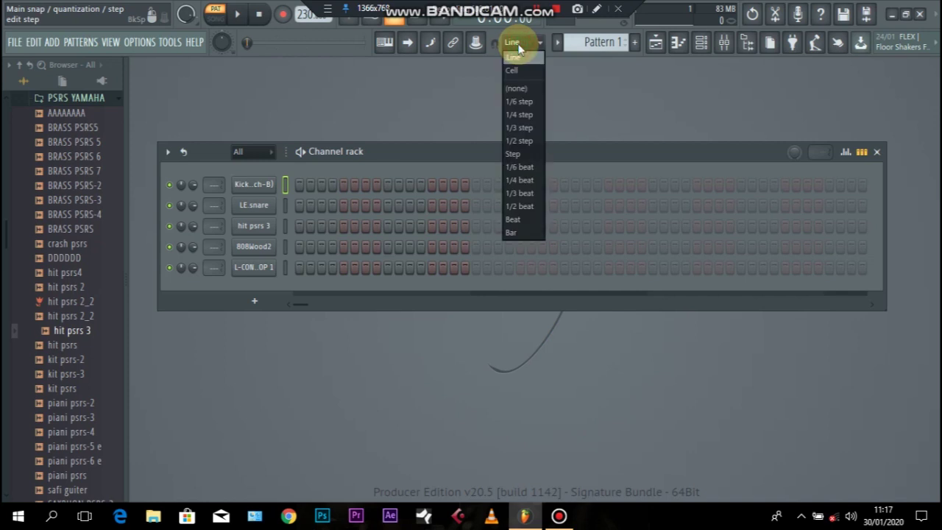
{"action": "left_click", "coordinate": [533, 129]}
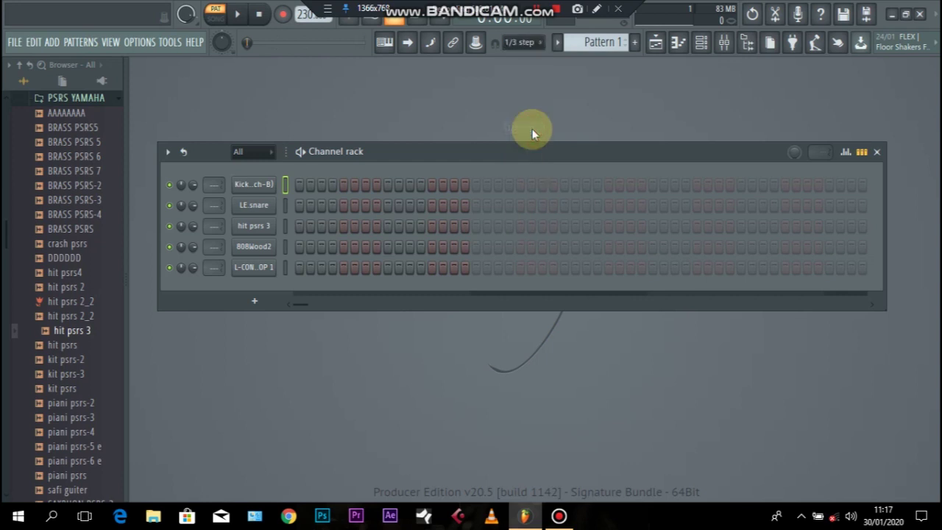
Open the LE.snare channel in the piano roll and place a C5 note at the start of bar 1.
{"action": "right_click", "coordinate": [260, 210]}
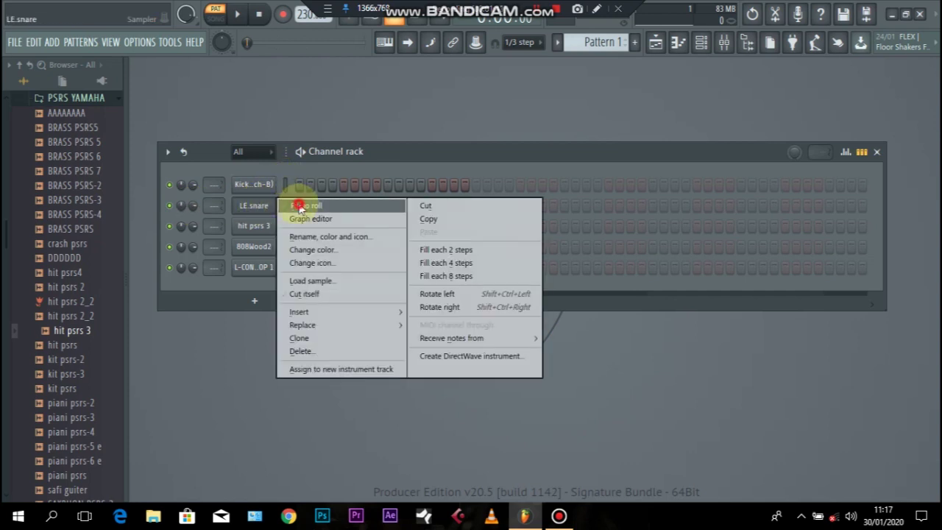
{"action": "left_click", "coordinate": [301, 206]}
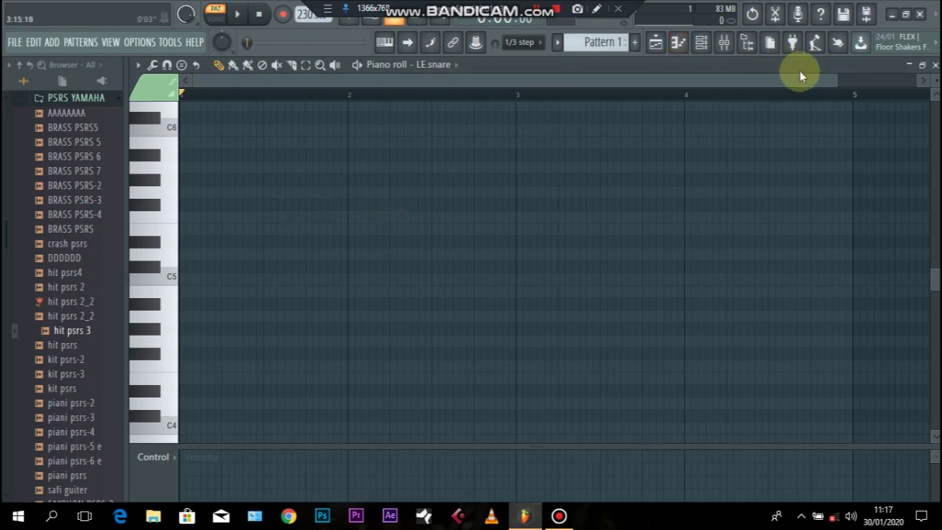
{"action": "left_click_drag", "start_coordinate": [838, 81], "coordinate": [882, 81]}
{"action": "left_click", "coordinate": [193, 279]}
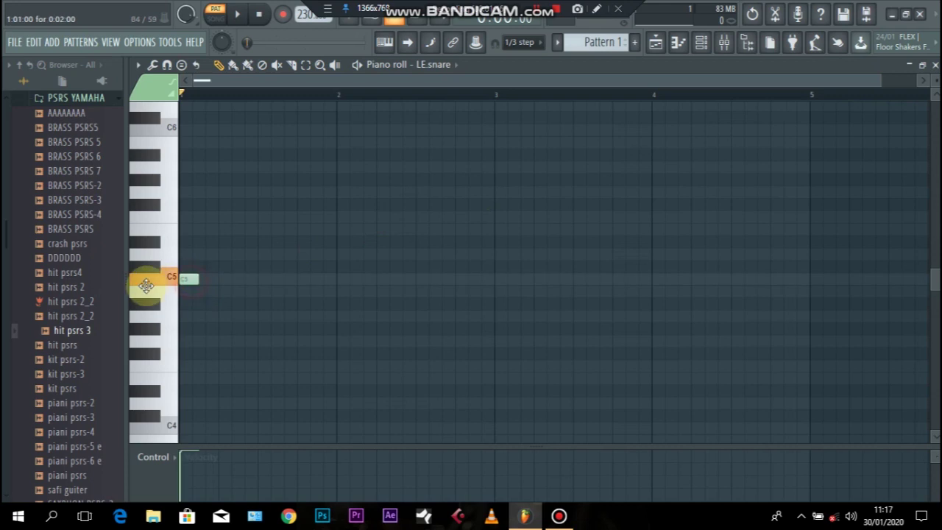
Set the LE.snare channel volume to about 72% in the Channel rack and play the pattern back from the piano roll.
{"action": "left_click", "coordinate": [702, 44]}
{"action": "left_click_drag", "start_coordinate": [190, 207], "coordinate": [191, 210]}
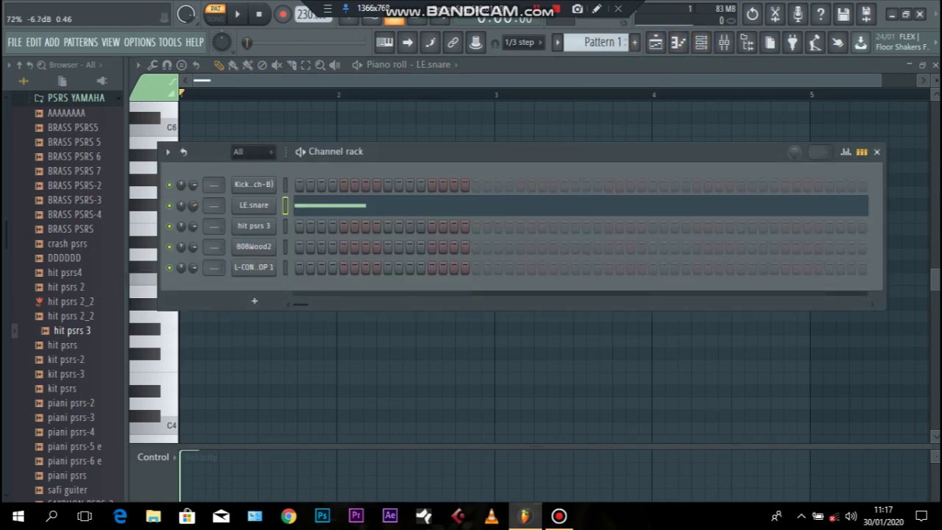
{"action": "right_click", "coordinate": [275, 296]}
{"action": "left_click", "coordinate": [286, 330]}
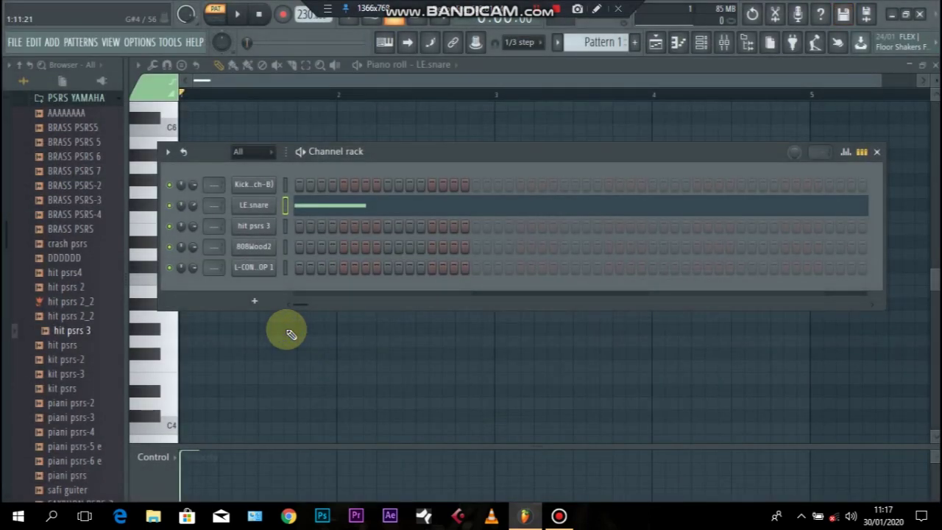
{"action": "left_click", "coordinate": [287, 329]}
{"action": "key", "text": "space"}
{"action": "key", "text": "space"}
{"action": "key", "text": "space"}
{"action": "key", "text": "space"}
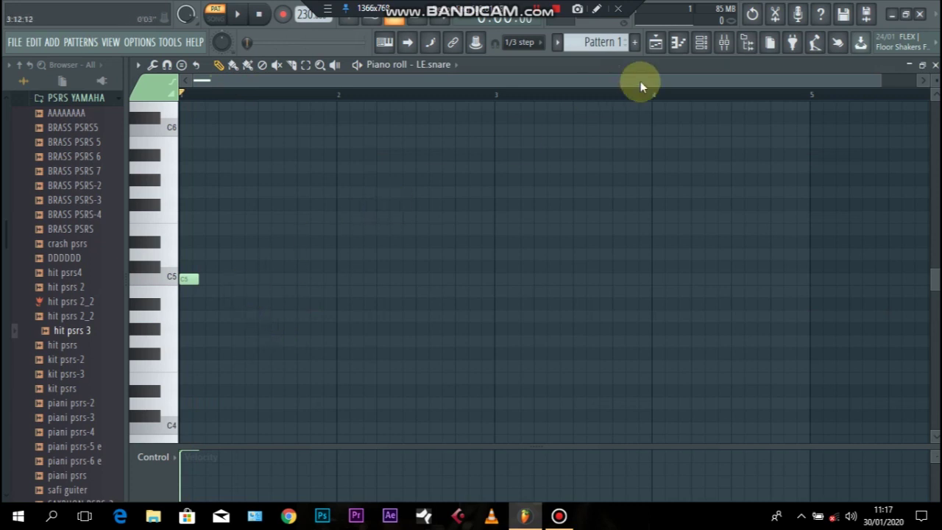
Add two more C5 snare notes in bar 1, one about a third of the way through and one at 1:11:16, playing back between them.
{"action": "left_click_drag", "start_coordinate": [876, 87], "coordinate": [812, 85]}
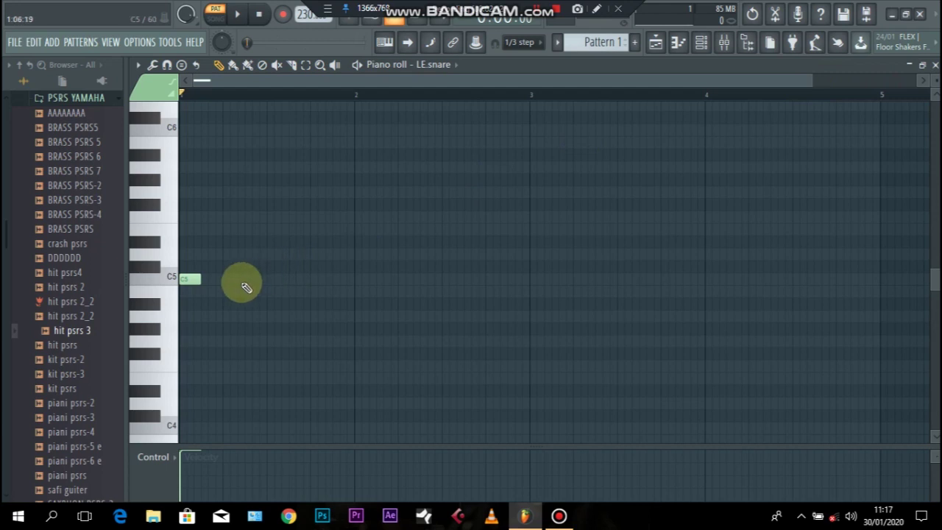
{"action": "left_click", "coordinate": [239, 282]}
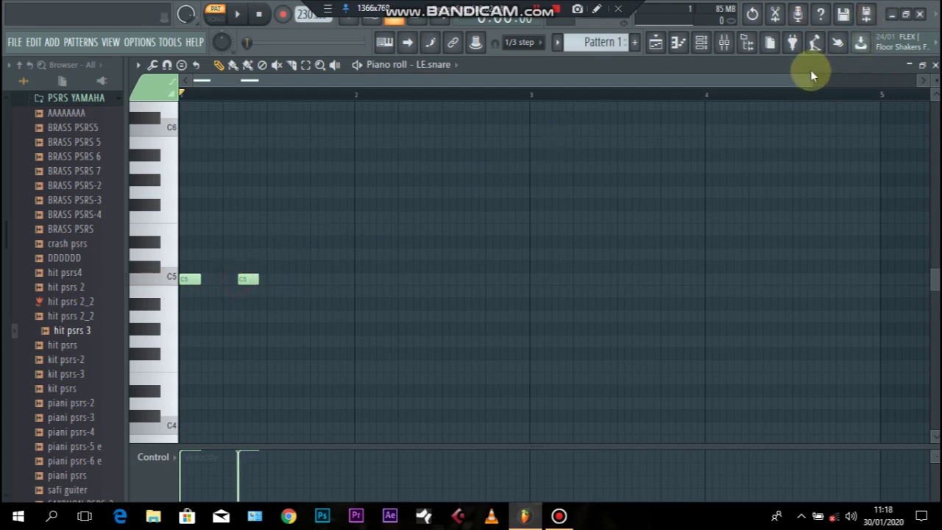
{"action": "left_click_drag", "start_coordinate": [810, 81], "coordinate": [694, 130]}
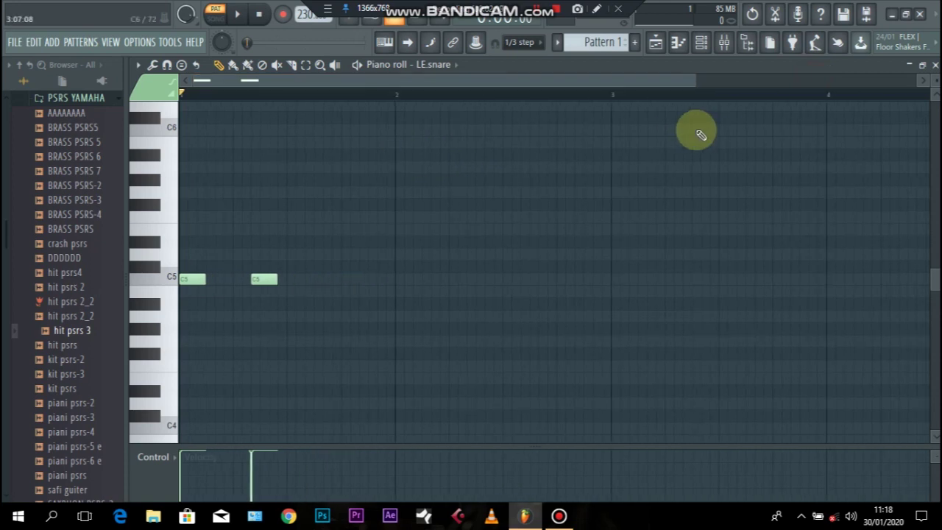
{"action": "key", "text": "space"}
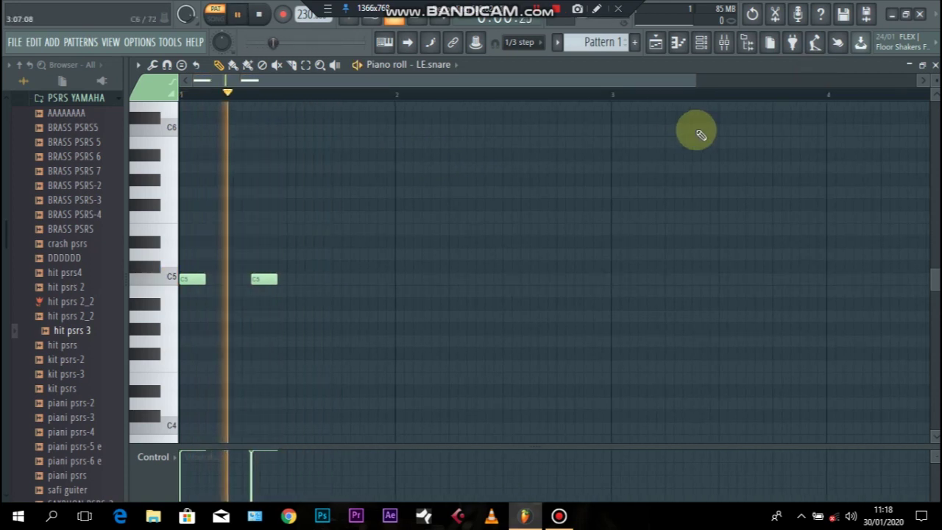
{"action": "key", "text": "space"}
{"action": "left_click", "coordinate": [326, 280]}
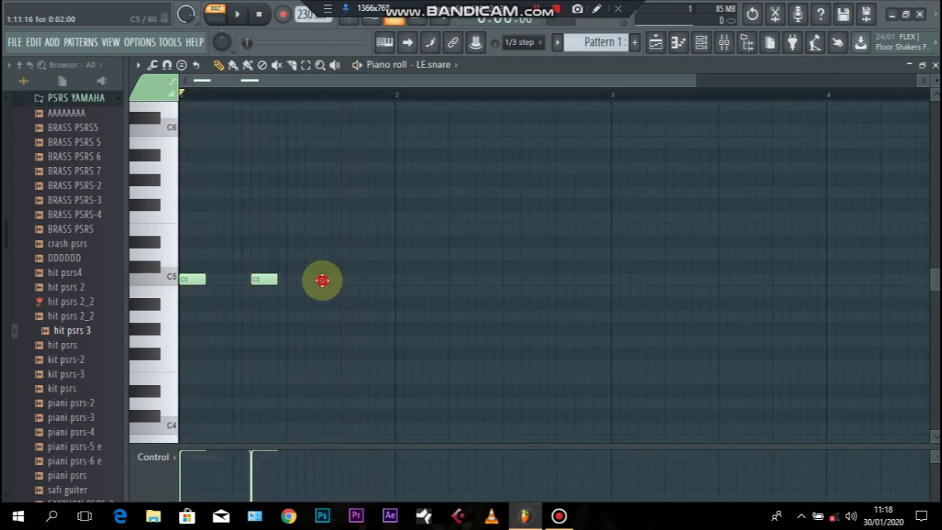
Try the main snap at 1/2 step and Line, and return it to 1/3 step.
{"action": "left_click_drag", "start_coordinate": [696, 79], "coordinate": [625, 116]}
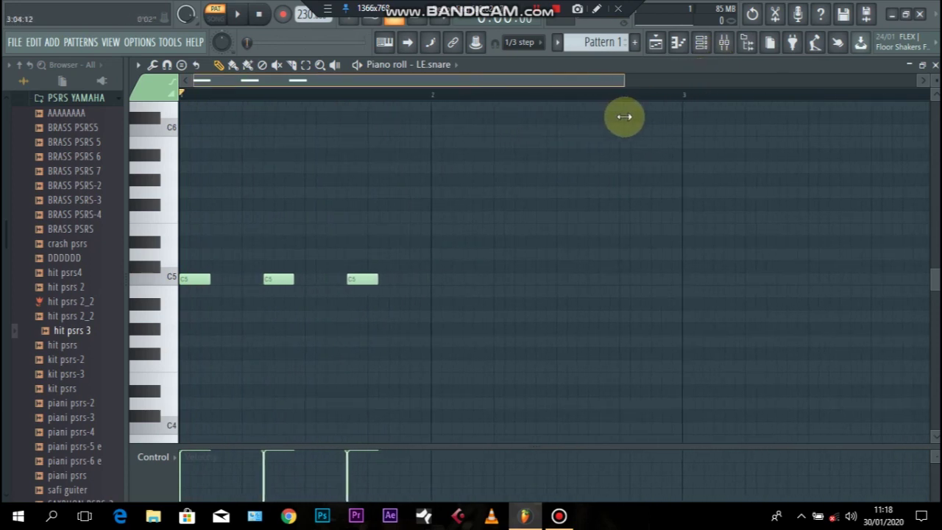
{"action": "left_click", "coordinate": [524, 42]}
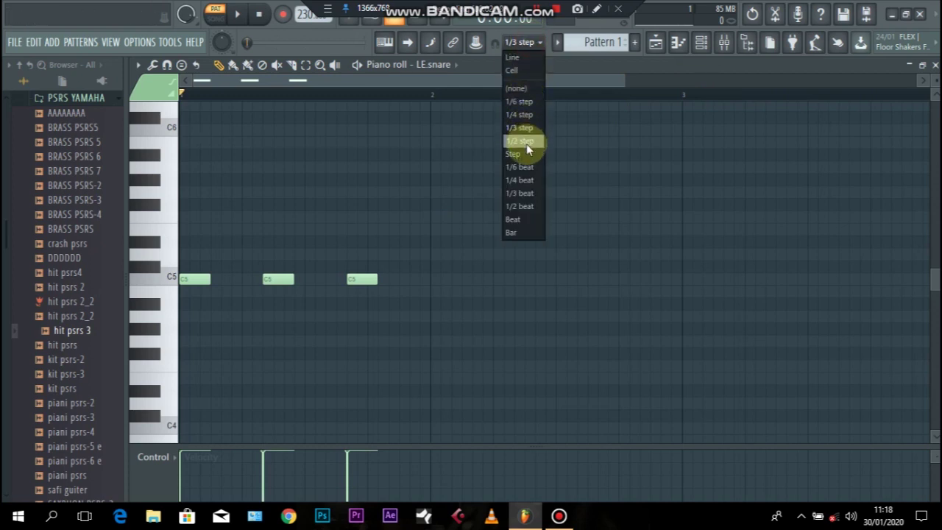
{"action": "left_click", "coordinate": [526, 144]}
{"action": "left_click", "coordinate": [524, 46]}
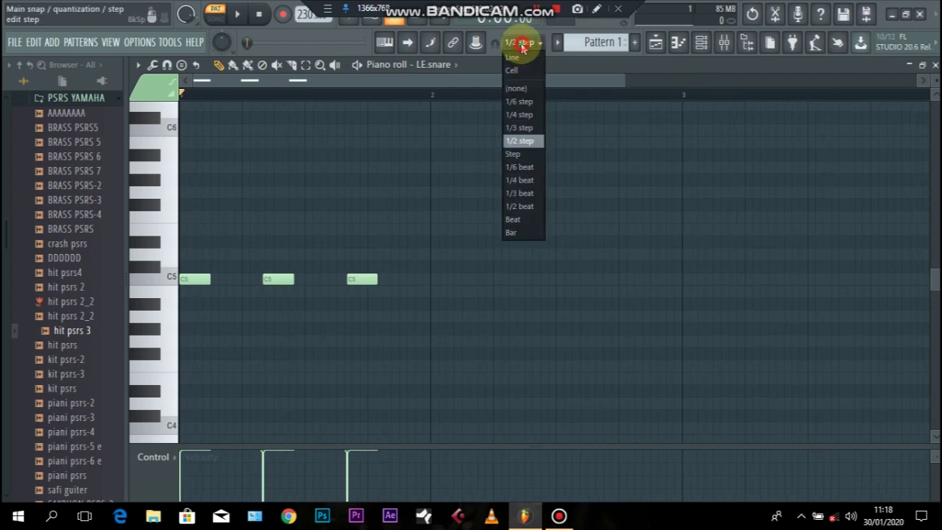
{"action": "left_click", "coordinate": [517, 59]}
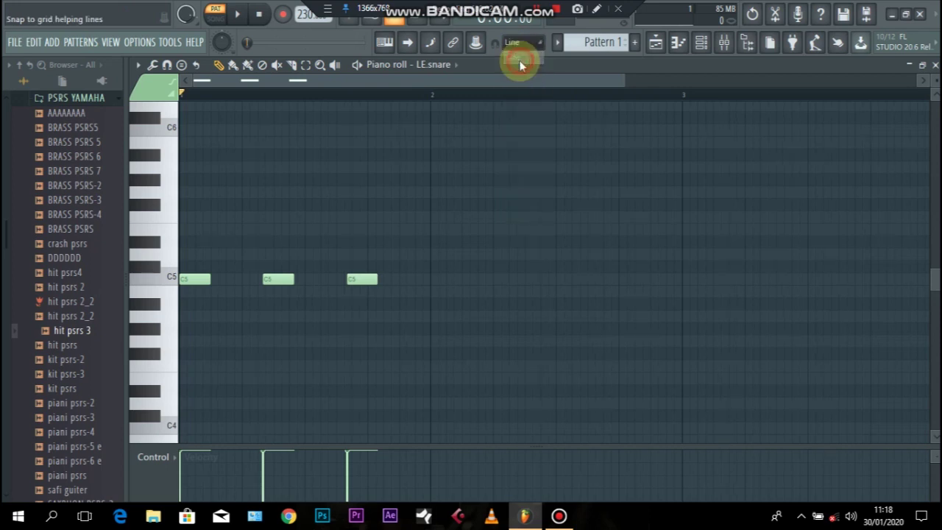
{"action": "left_click", "coordinate": [519, 42]}
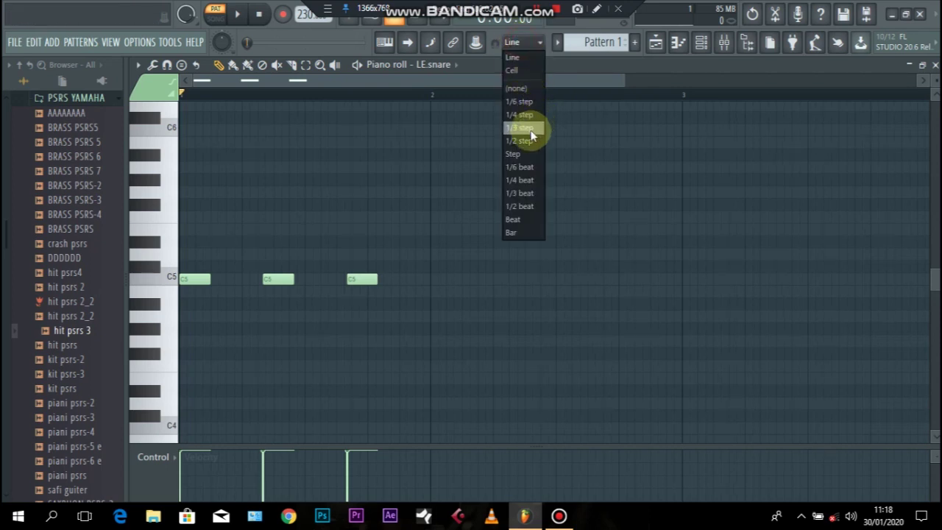
{"action": "left_click", "coordinate": [530, 131]}
During playback, add two C5 notes in bar 2, and nudge its first note to 2:04:00 and bar 1's third note slightly later.
{"action": "key", "text": "space"}
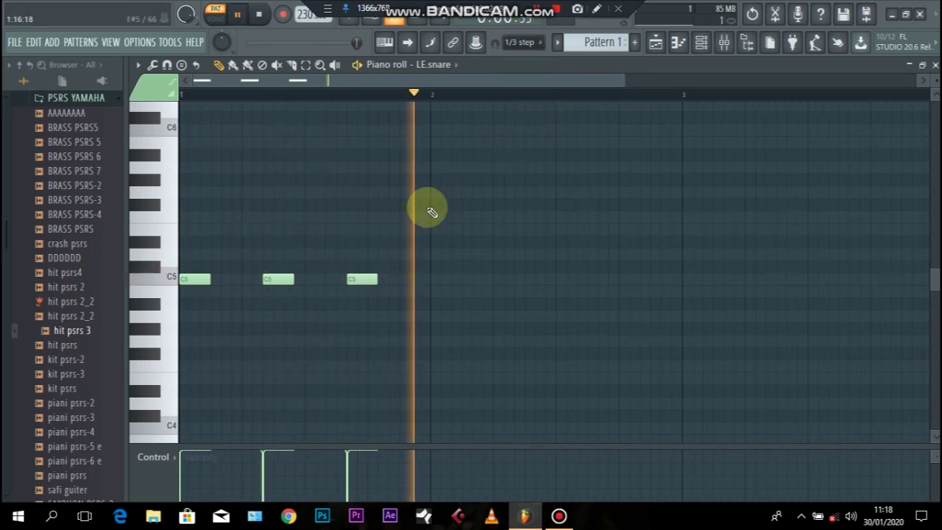
{"action": "left_click", "coordinate": [479, 280]}
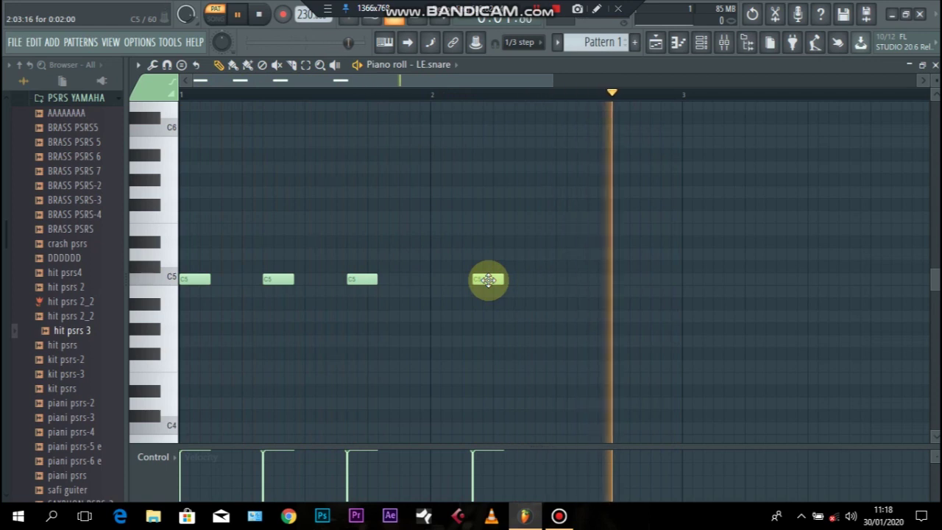
{"action": "left_click", "coordinate": [560, 280]}
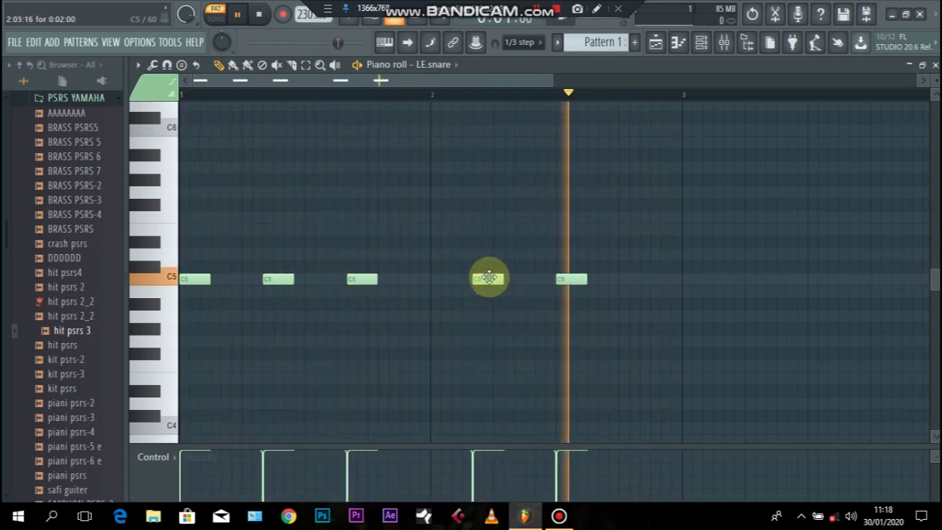
{"action": "left_click_drag", "start_coordinate": [491, 277], "coordinate": [493, 277]}
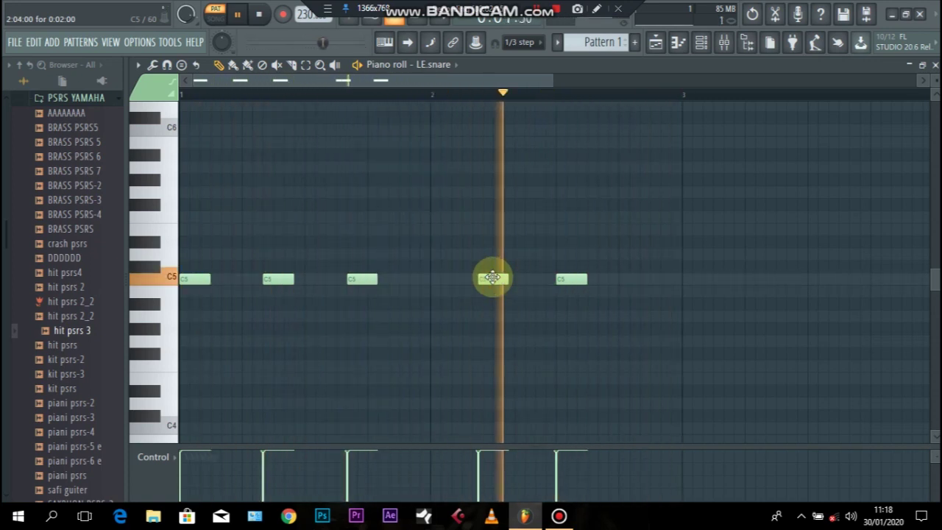
{"action": "left_click_drag", "start_coordinate": [365, 278], "coordinate": [369, 279]}
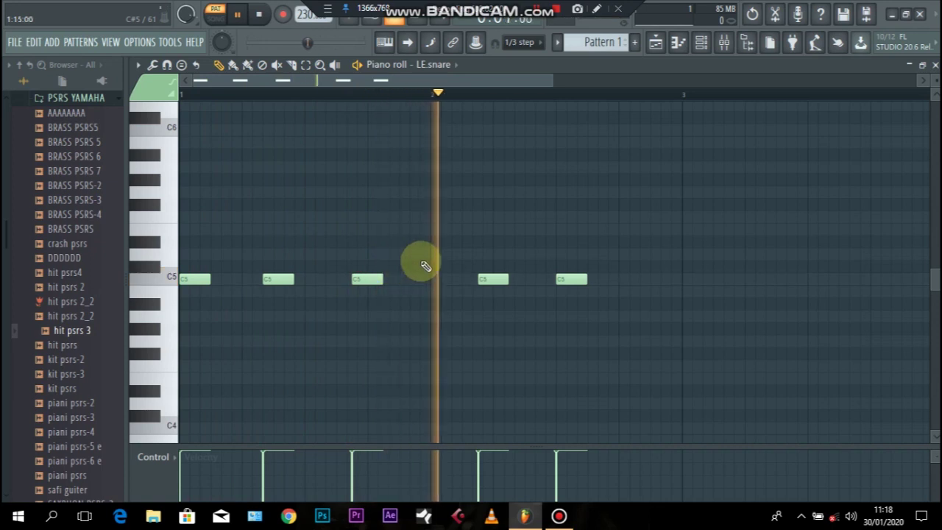
Duplicate the five C5 notes of bars 1 and 2 to start at bar 3, and check the pattern in the Channel rack and piano roll.
{"action": "left_click_drag", "start_coordinate": [626, 187], "coordinate": [131, 361]}
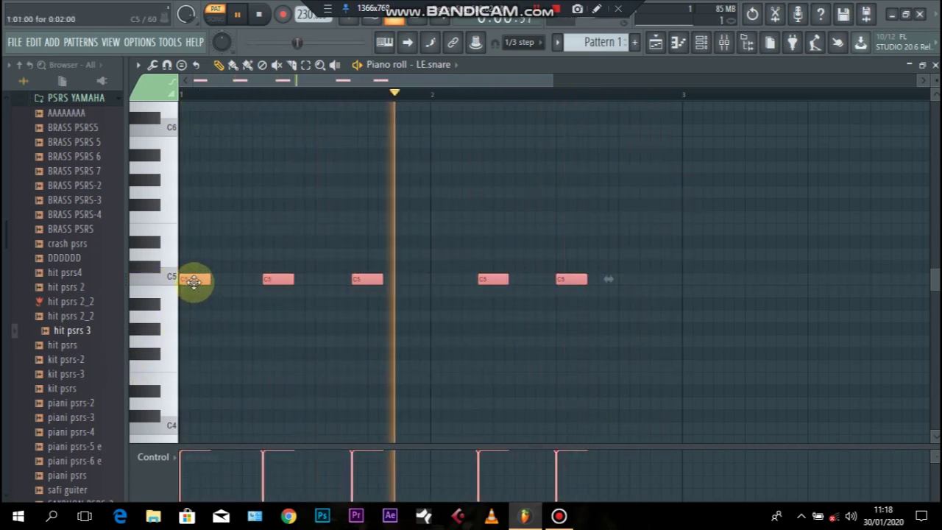
{"action": "left_click_drag", "start_coordinate": [192, 281], "coordinate": [700, 267]}
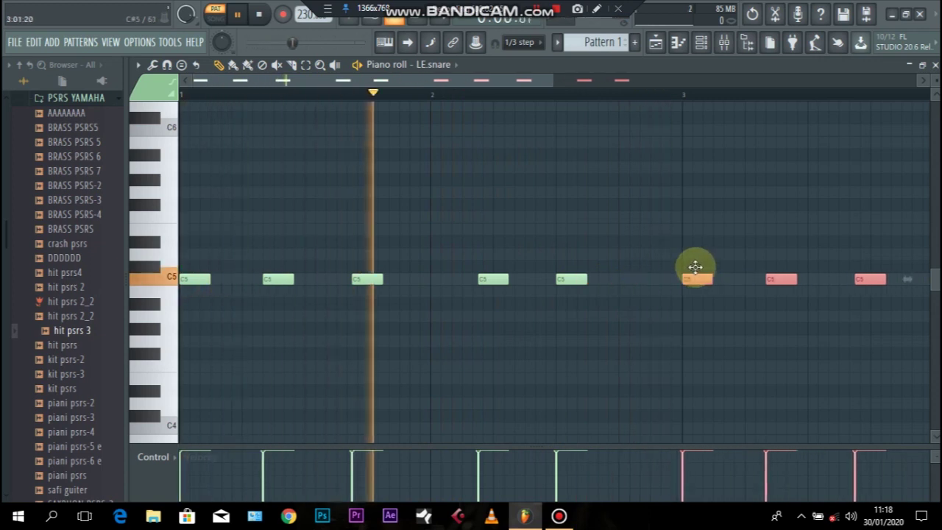
{"action": "left_click", "coordinate": [935, 64]}
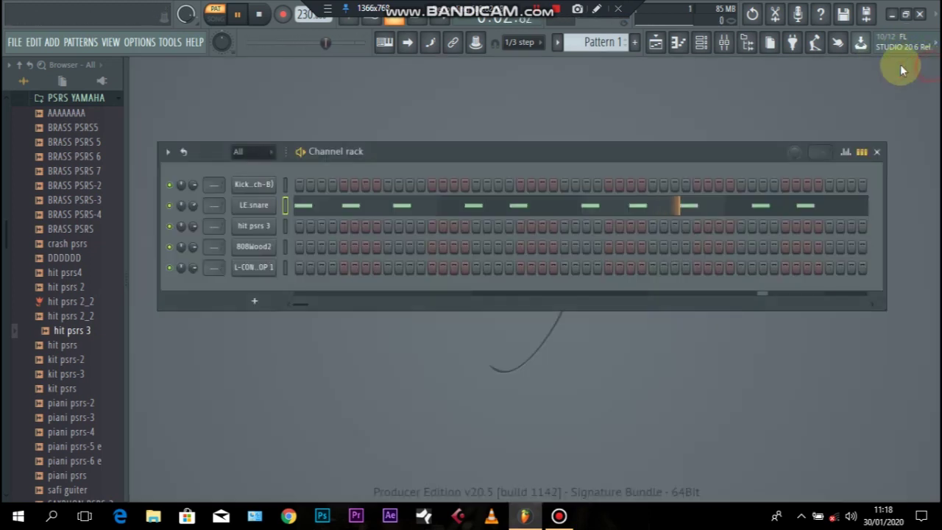
{"action": "left_click", "coordinate": [414, 205]}
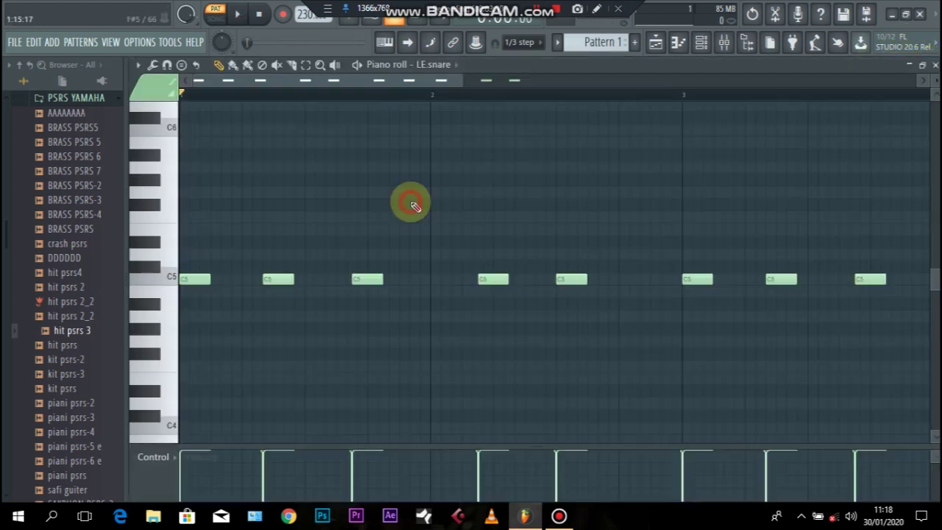
{"action": "left_click_drag", "start_coordinate": [460, 81], "coordinate": [591, 120]}
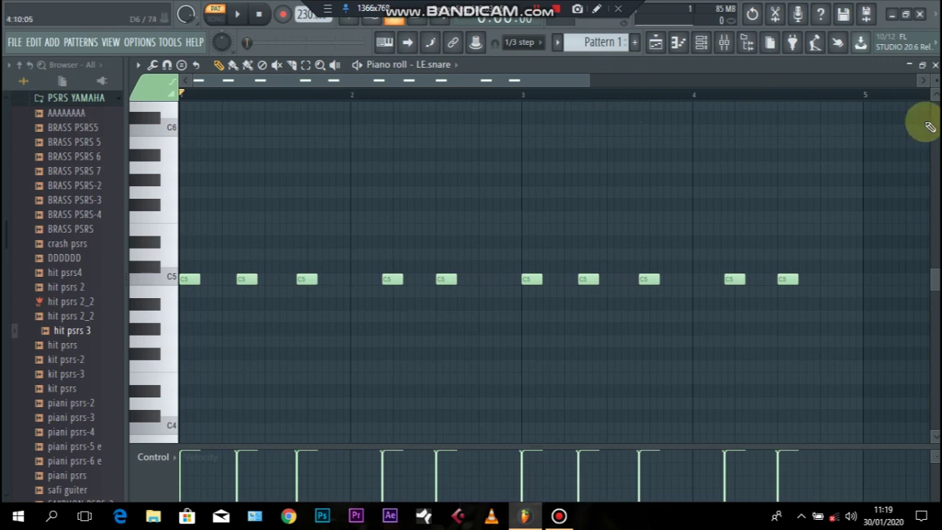
Copy the LE.snare channel's notes in the Channel rack and paste them into the hit psrs 3 channel.
{"action": "left_click", "coordinate": [935, 64]}
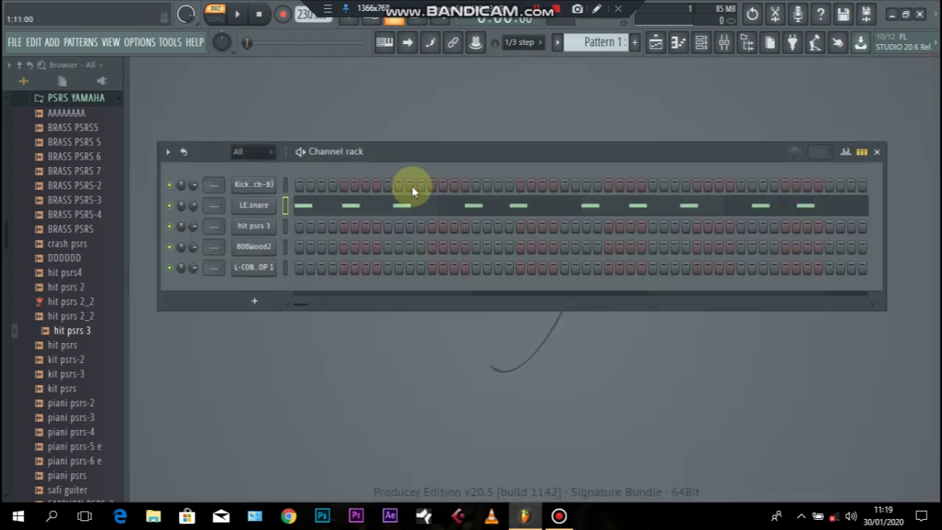
{"action": "right_click", "coordinate": [267, 212]}
{"action": "left_click", "coordinate": [433, 218]}
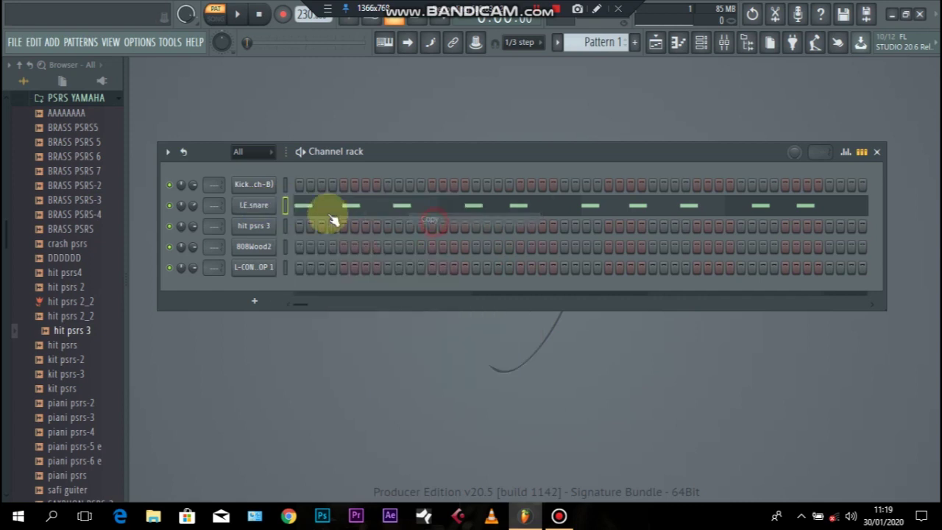
{"action": "right_click", "coordinate": [248, 230]}
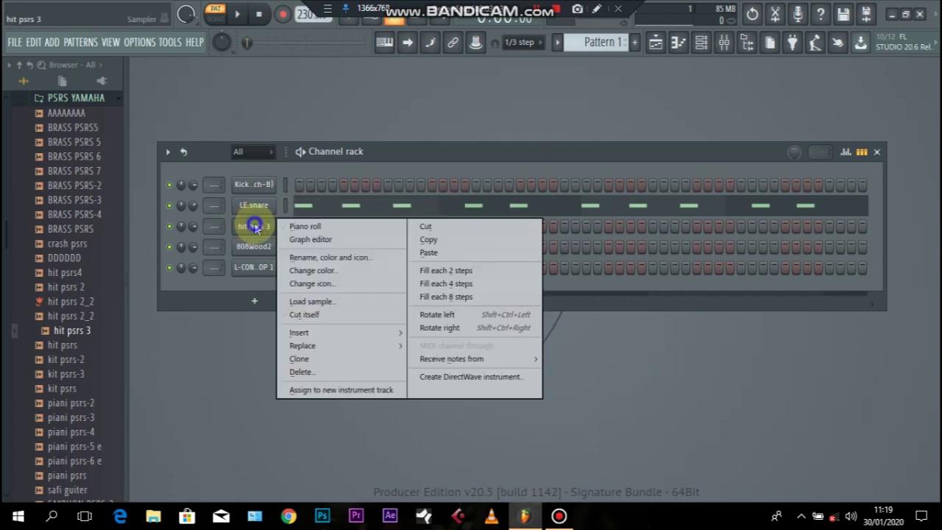
{"action": "left_click", "coordinate": [459, 253]}
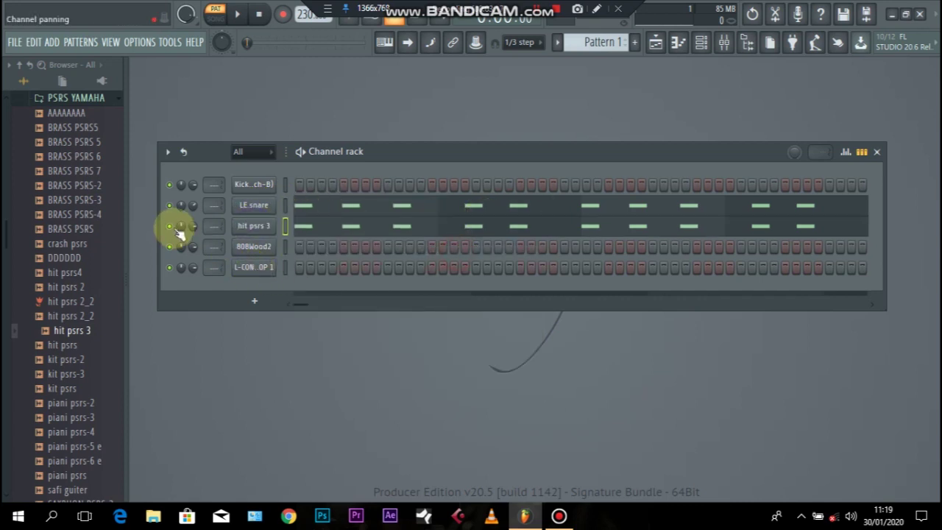
During playback, adjust the hit psrs 3 channel's panning and volume, muting LE.snare briefly to compare.
{"action": "key", "text": "space"}
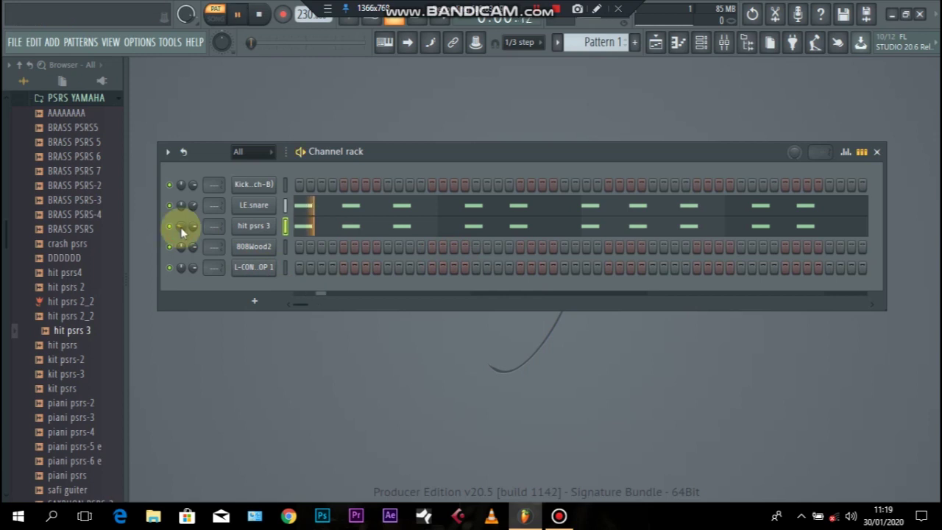
{"action": "left_click_drag", "start_coordinate": [190, 227], "coordinate": [190, 205]}
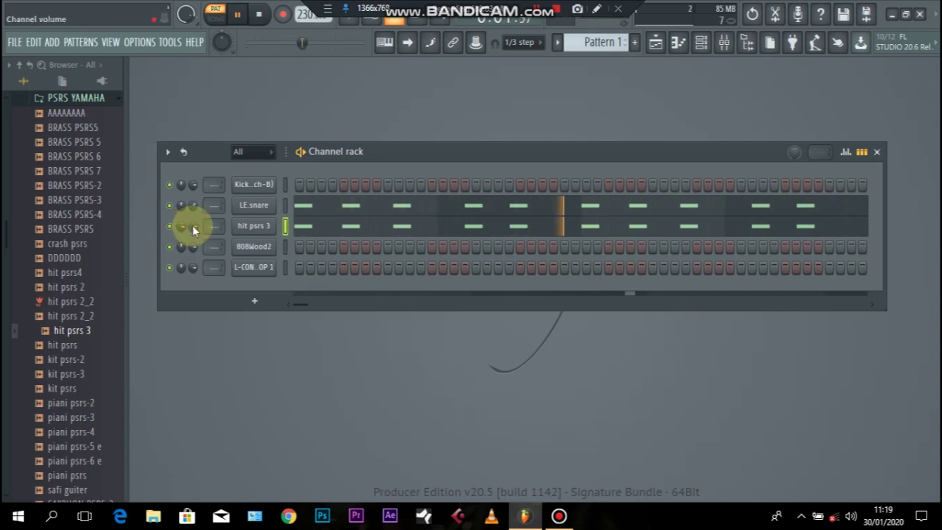
{"action": "left_click", "coordinate": [169, 205]}
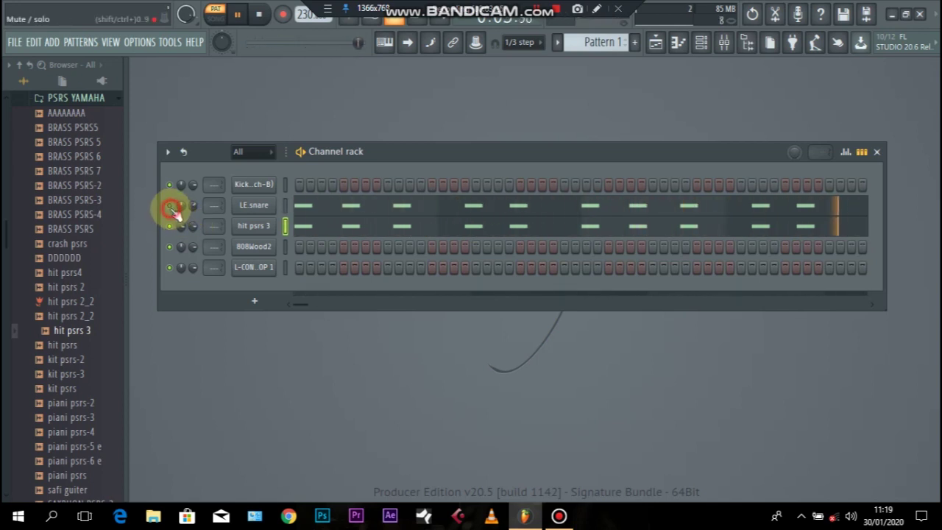
{"action": "left_click", "coordinate": [170, 206]}
{"action": "left_click_drag", "start_coordinate": [193, 226], "coordinate": [193, 250]}
Set the hit psrs 3 sample's fade-out to about 8%, and check the LE.snare sample settings.
{"action": "left_click", "coordinate": [258, 227]}
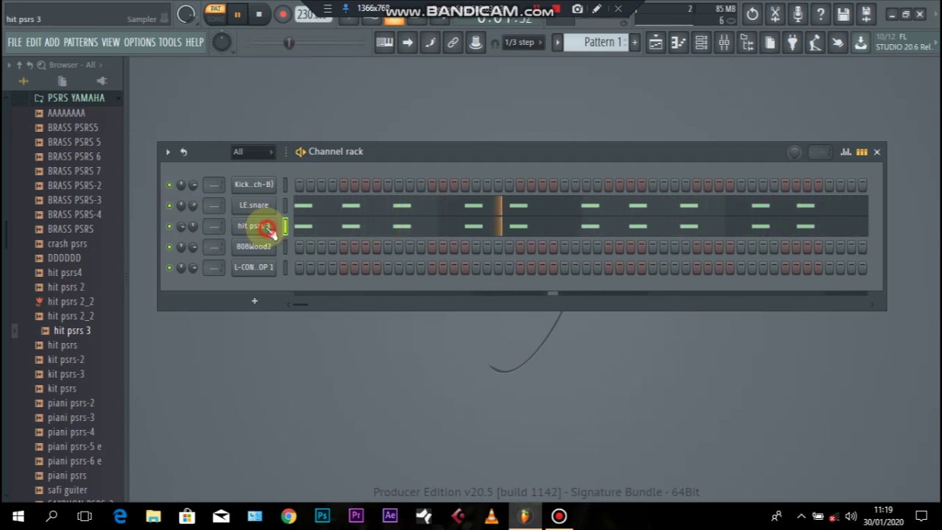
{"action": "left_click_drag", "start_coordinate": [369, 239], "coordinate": [348, 182]}
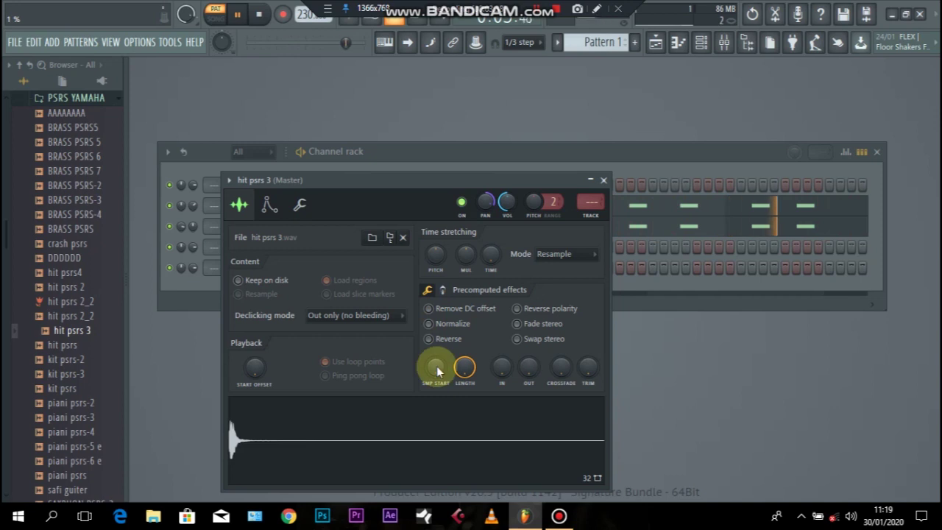
{"action": "left_click", "coordinate": [529, 370]}
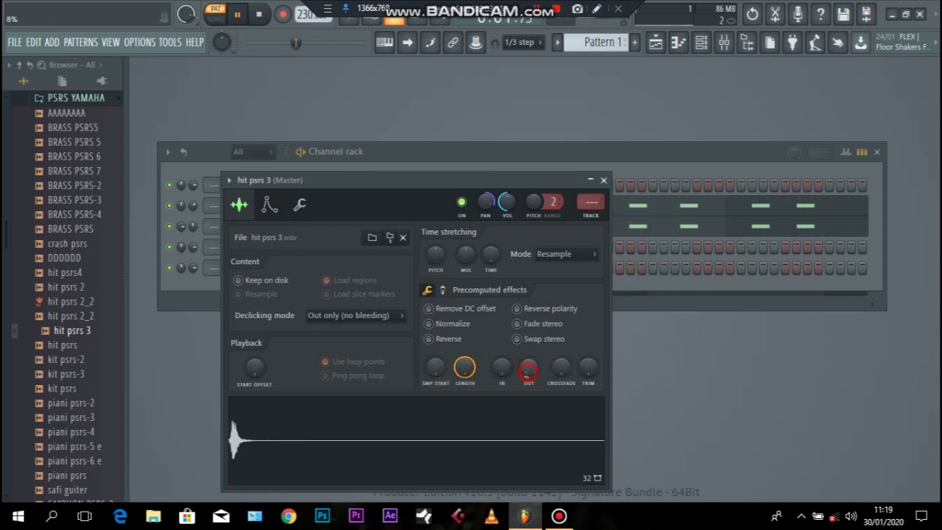
{"action": "left_click", "coordinate": [603, 180]}
{"action": "left_click", "coordinate": [250, 205]}
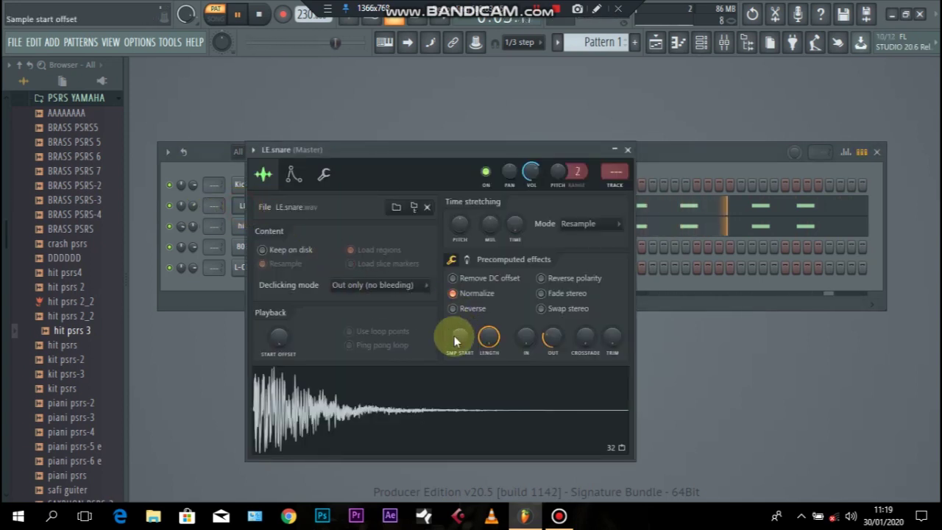
{"action": "left_click", "coordinate": [628, 151]}
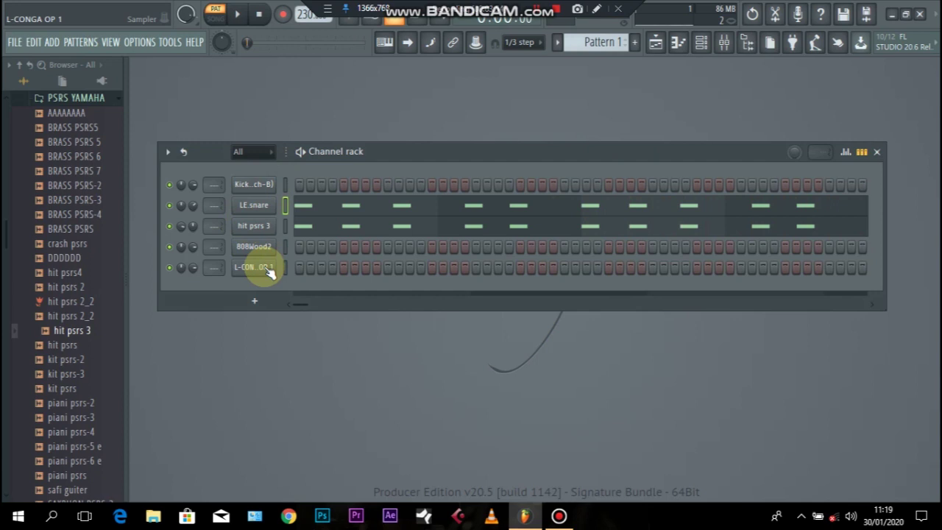
In the L-CONGA OP 1 piano roll, add a C5 note at 1:12:00 and another at the same place in bar 2 during playback.
{"action": "right_click", "coordinate": [265, 269]}
{"action": "left_click", "coordinate": [302, 269]}
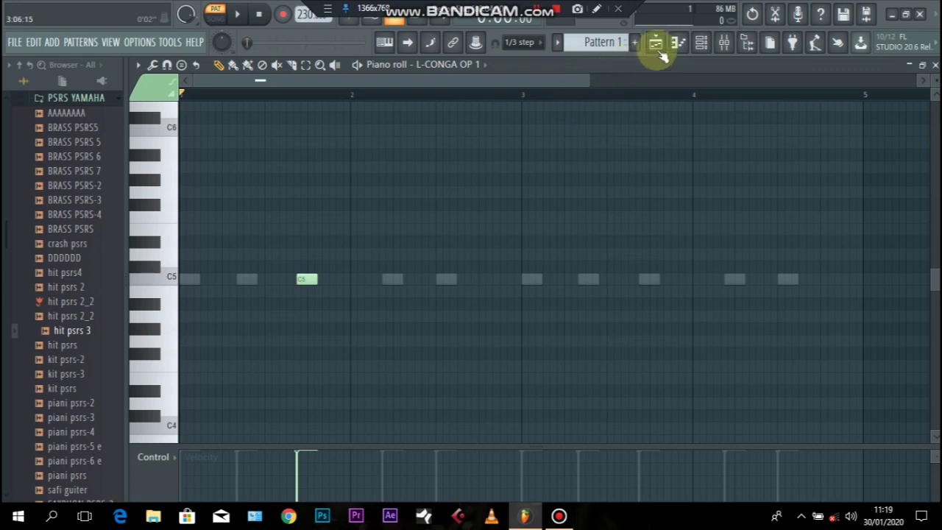
{"action": "left_click", "coordinate": [701, 45]}
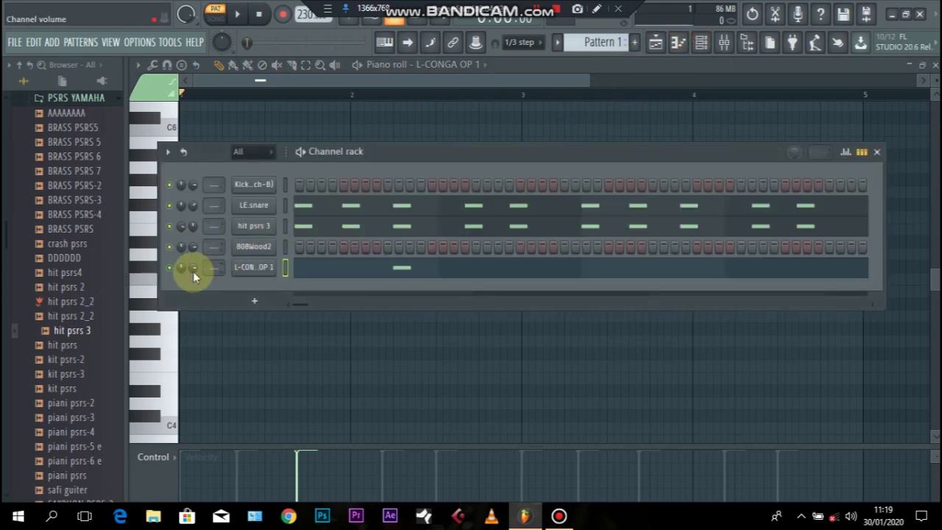
{"action": "key", "text": "F6"}
{"action": "key", "text": "space"}
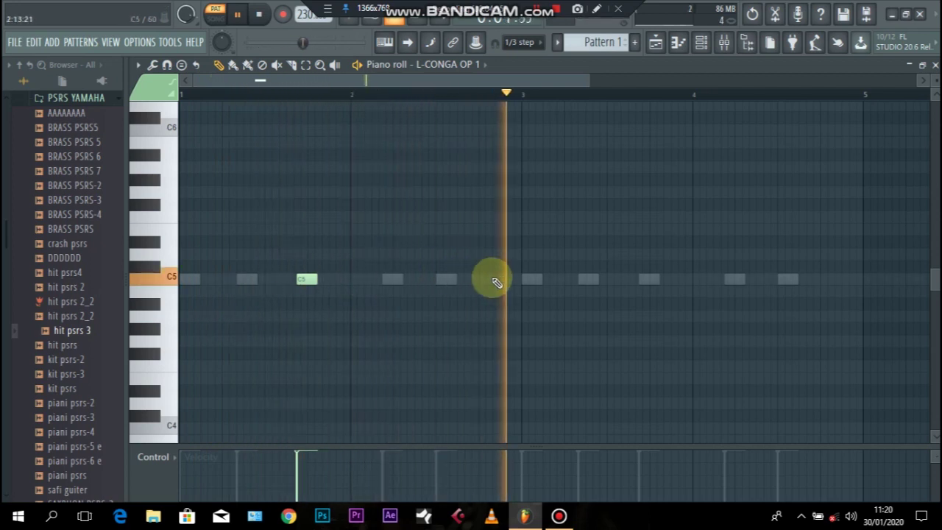
{"action": "left_click", "coordinate": [471, 279]}
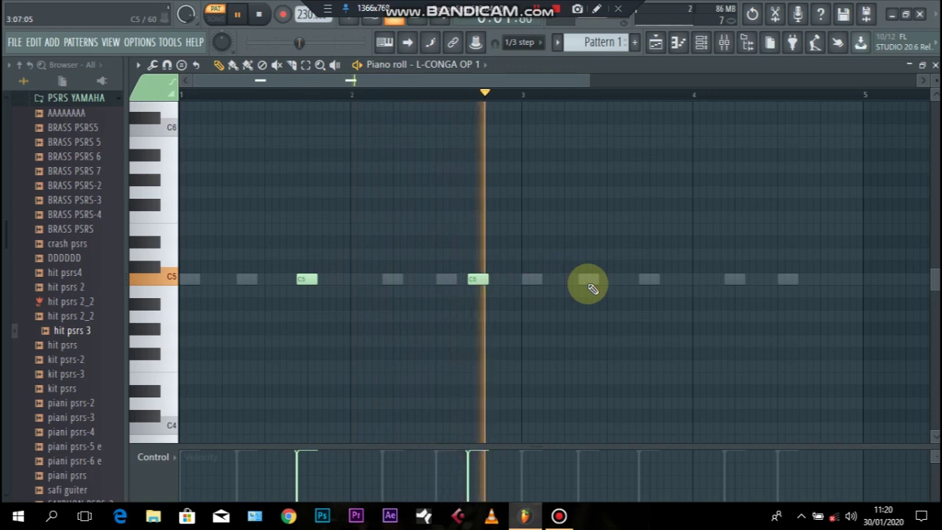
Duplicate both L-CONGA OP 1 notes into bars 3 and 4, and return to the Channel rack.
{"action": "left_click_drag", "start_coordinate": [542, 238], "coordinate": [184, 326]}
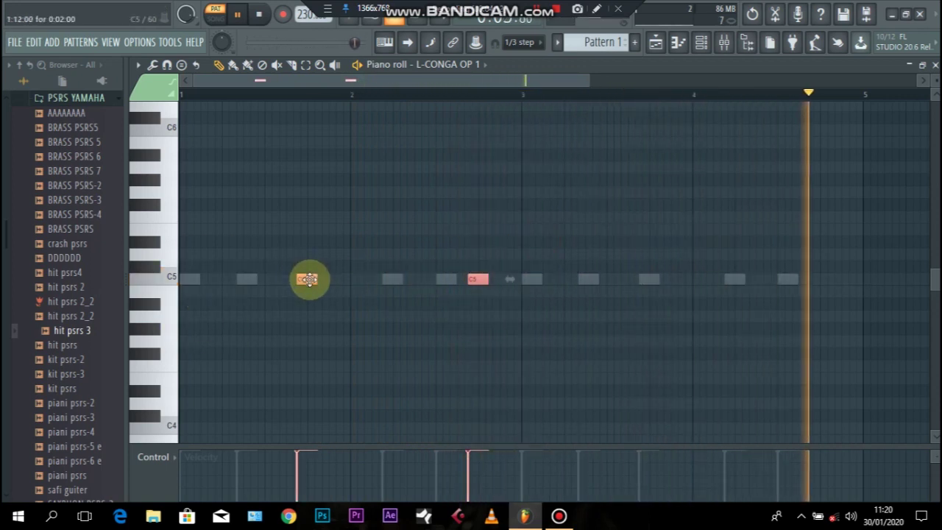
{"action": "left_click_drag", "start_coordinate": [306, 279], "coordinate": [651, 273]}
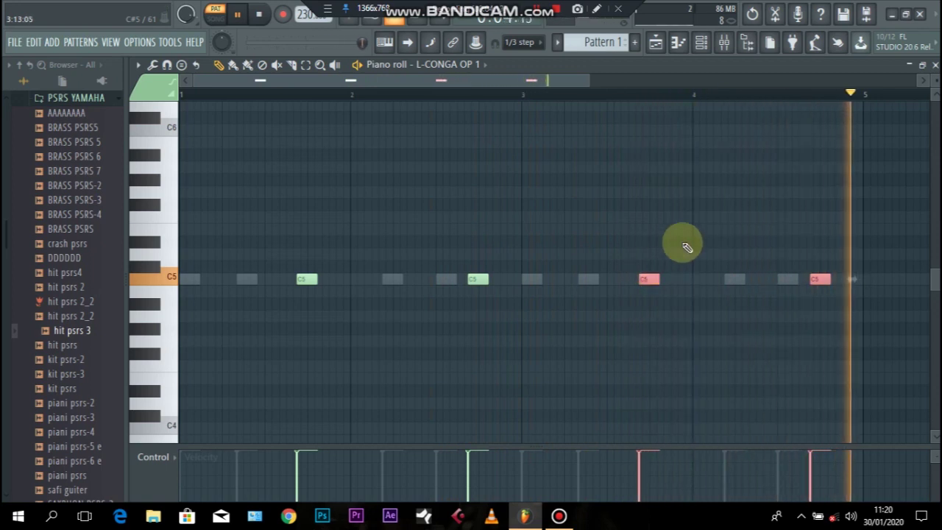
{"action": "left_click", "coordinate": [933, 66]}
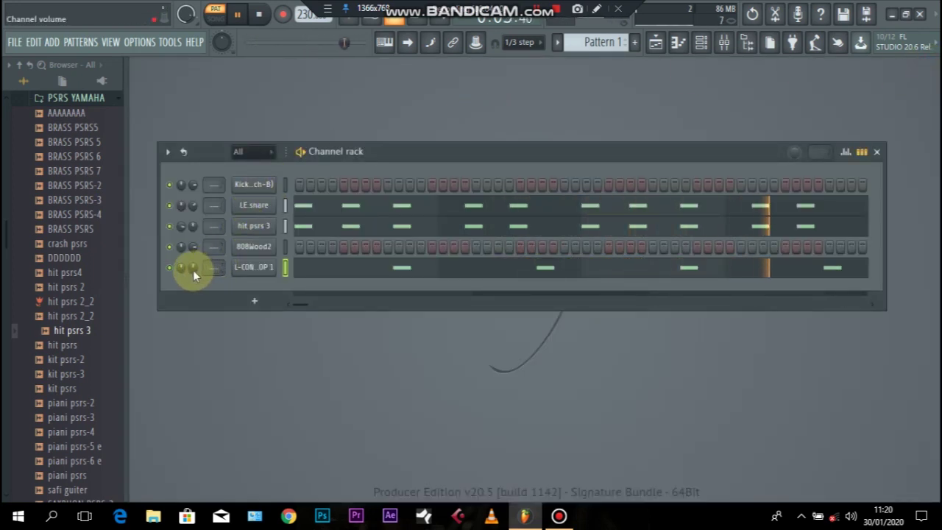
Add four C5 notes for 808Wood2 in bar 1: just before and on the second snare hit, on the third at 1:12:00, and right after it.
{"action": "right_click", "coordinate": [258, 247]}
{"action": "left_click", "coordinate": [302, 248]}
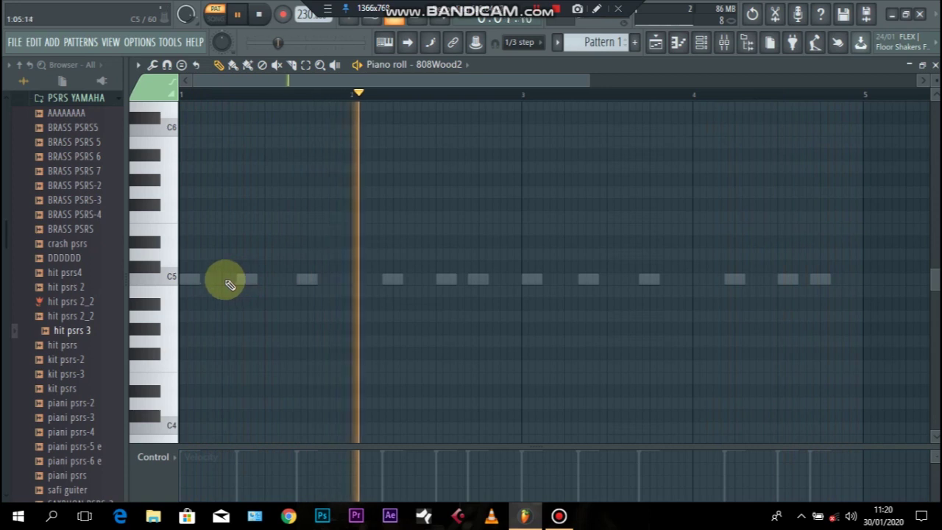
{"action": "left_click", "coordinate": [214, 279]}
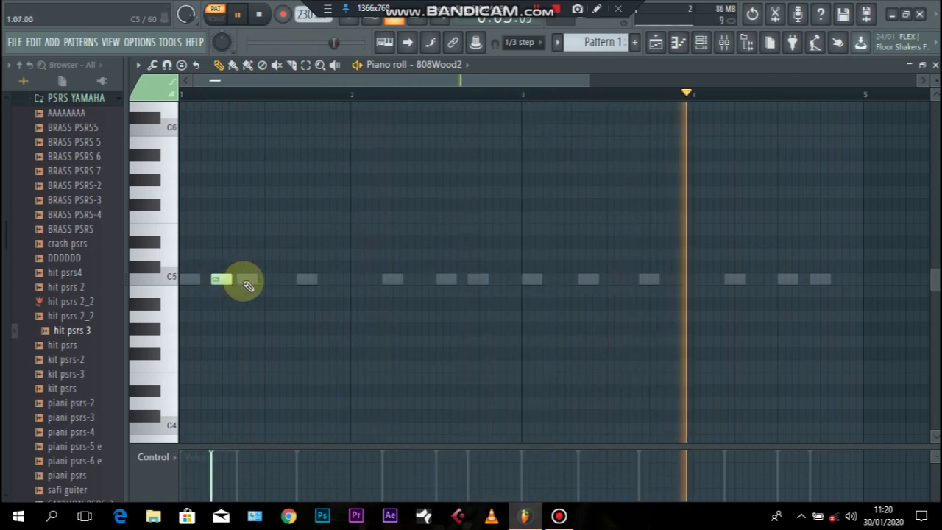
{"action": "left_click", "coordinate": [242, 279]}
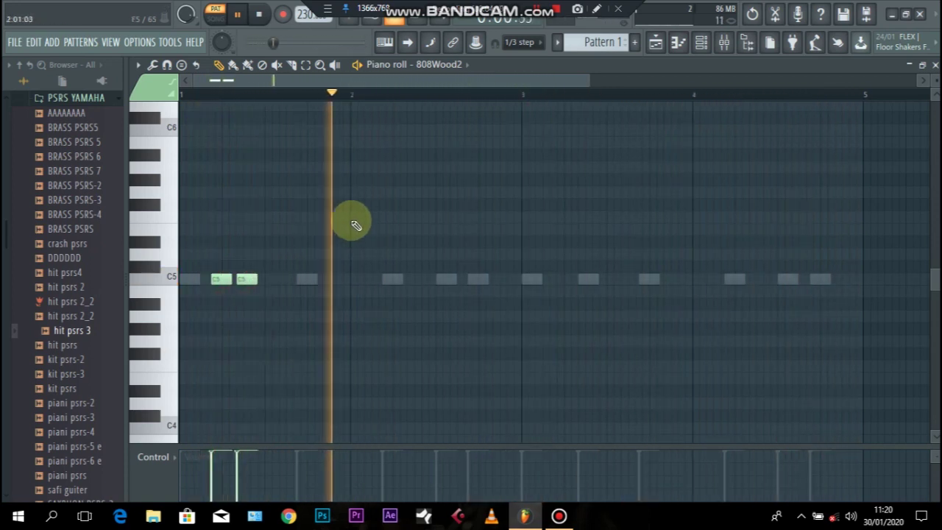
{"action": "left_click", "coordinate": [298, 279]}
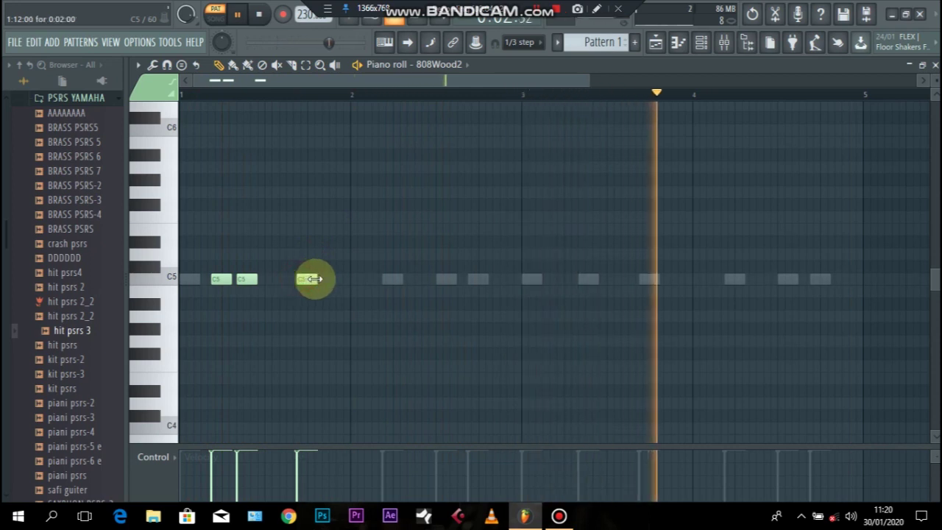
{"action": "left_click", "coordinate": [327, 279]}
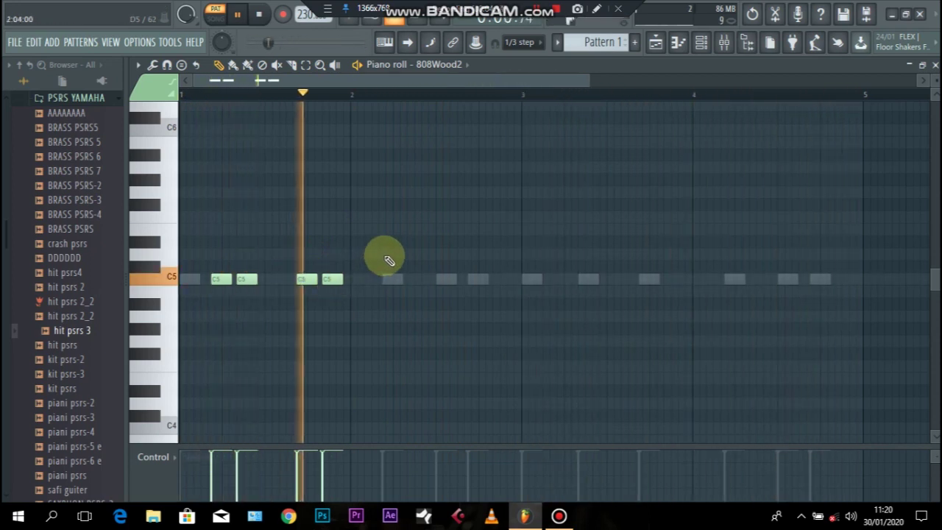
With the main snap at Line, repeat bar 1's four 808Wood2 notes in bars 2 to 4, and lower that channel's volume.
{"action": "left_click_drag", "start_coordinate": [385, 254], "coordinate": [206, 330]}
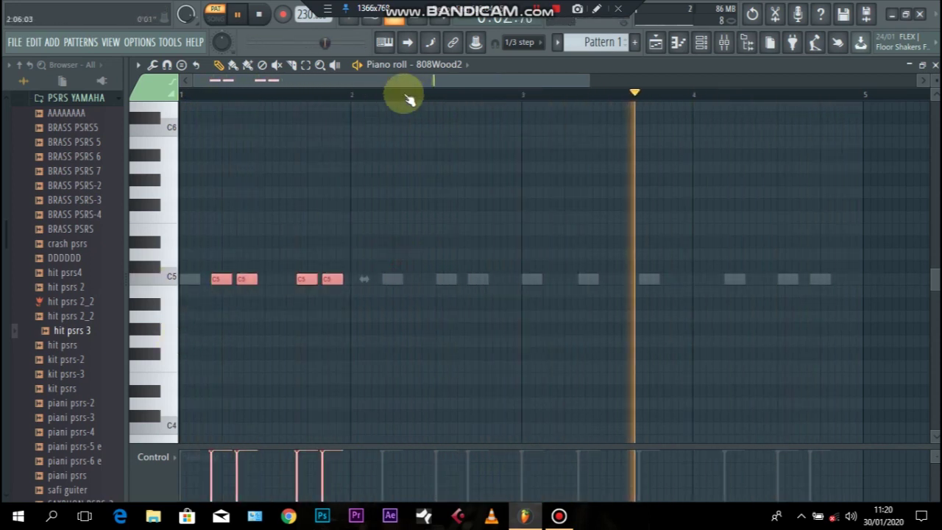
{"action": "left_click", "coordinate": [527, 43]}
{"action": "left_click", "coordinate": [528, 58]}
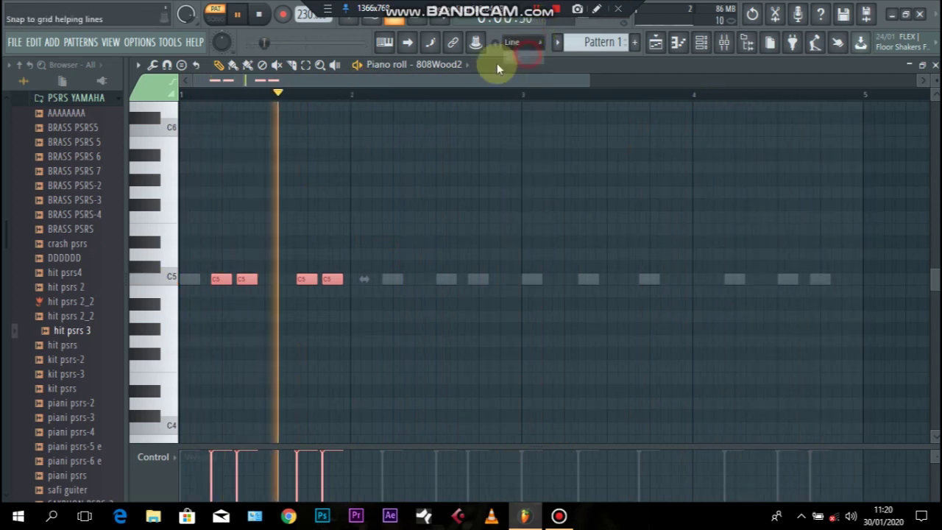
{"action": "left_click_drag", "start_coordinate": [351, 93], "coordinate": [3, 186]}
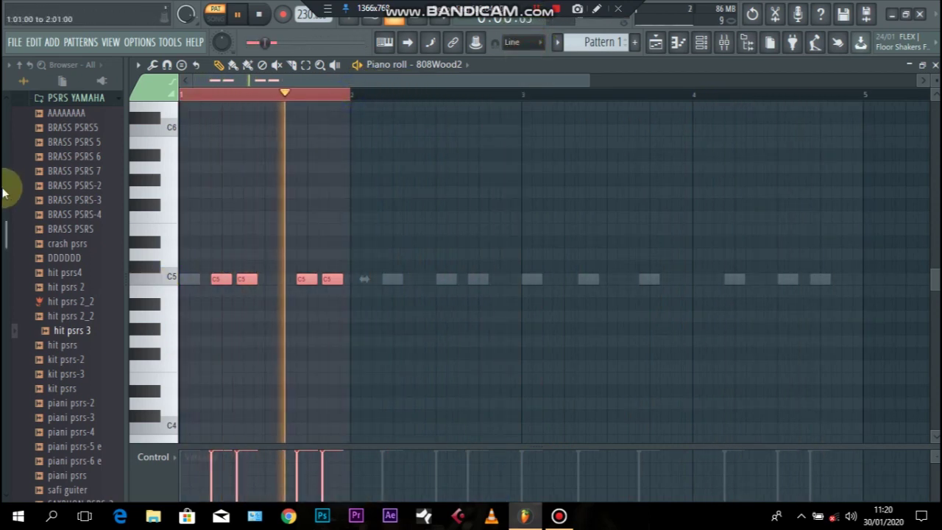
{"action": "key", "text": "ctrl+b"}
{"action": "key", "text": "ctrl+b"}
{"action": "key", "text": "ctrl+b"}
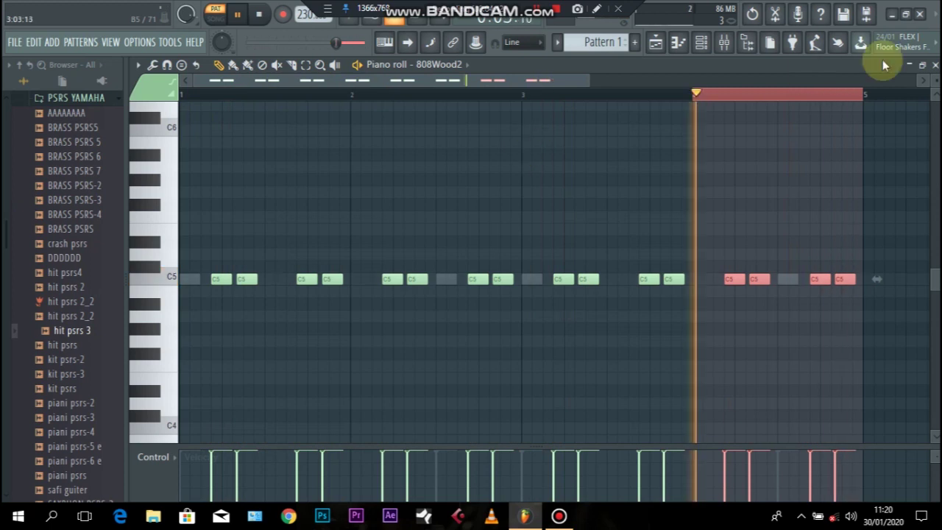
{"action": "left_click", "coordinate": [934, 65]}
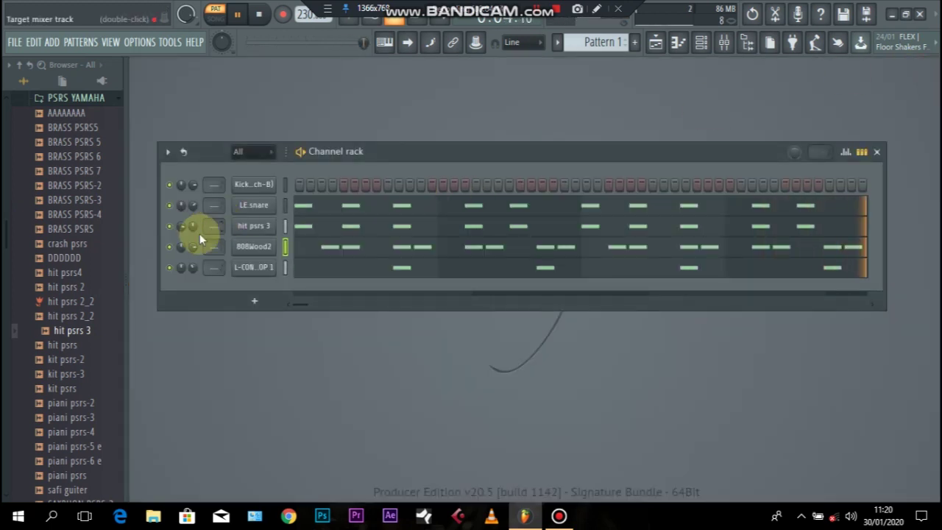
{"action": "left_click_drag", "start_coordinate": [193, 248], "coordinate": [193, 282]}
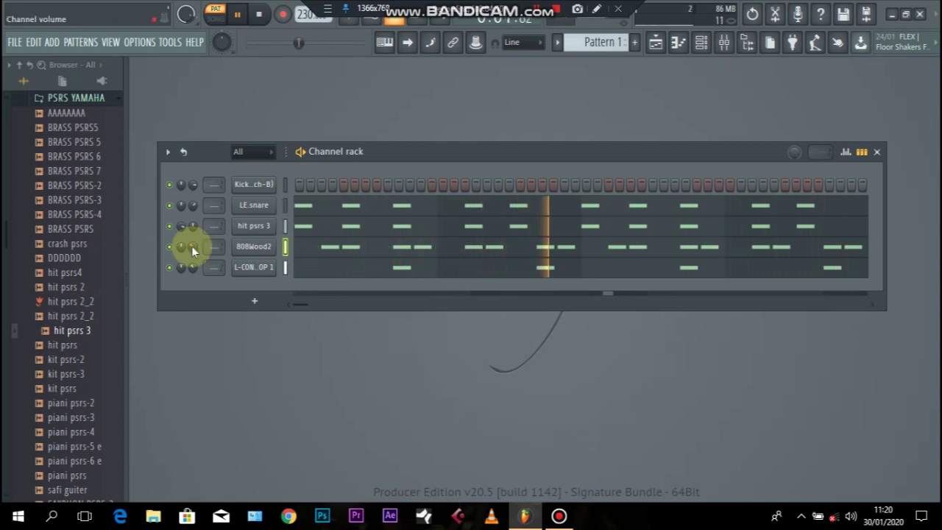
Place Pattern 1 on Track 2 of the Playlist and move the clip to start at bar 1.
{"action": "left_click", "coordinate": [676, 44]}
{"action": "left_click", "coordinate": [360, 161]}
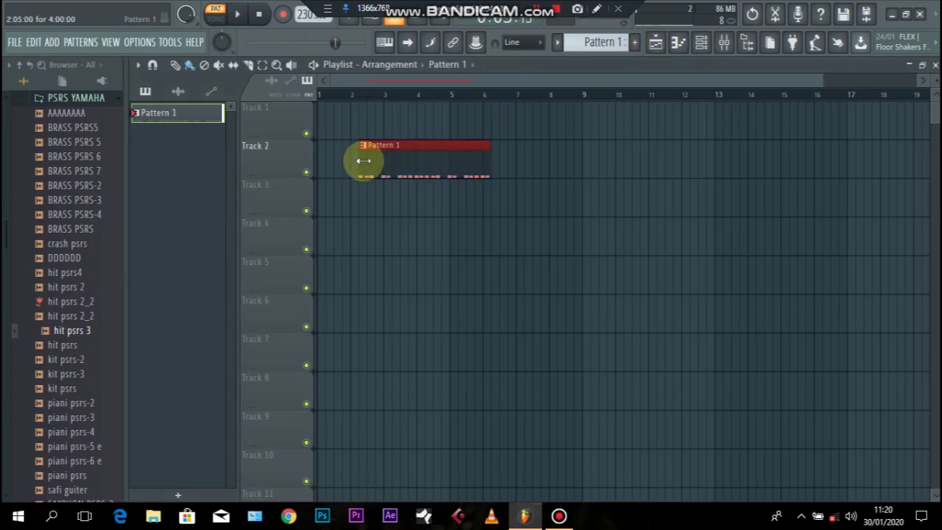
{"action": "left_click_drag", "start_coordinate": [364, 160], "coordinate": [343, 155]}
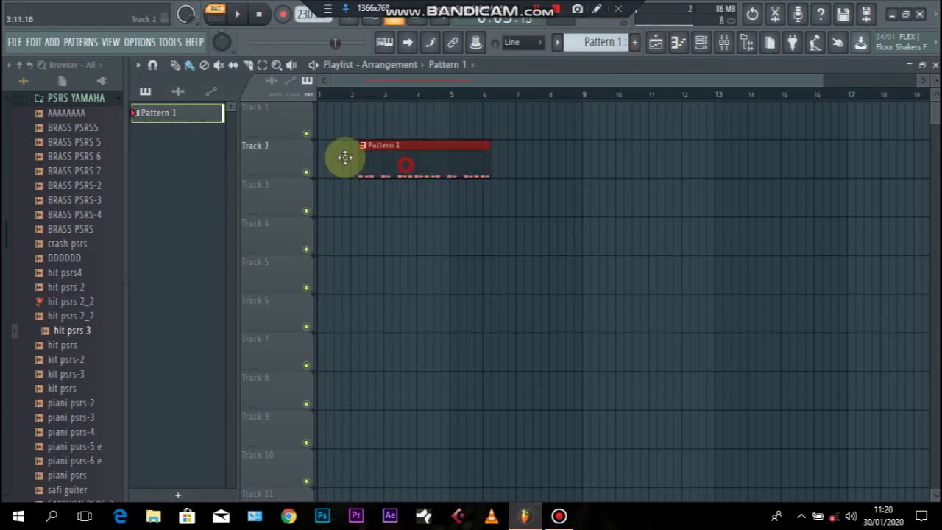
Set the main snap back to 1/3 step and create a new empty Pattern 2.
{"action": "left_click", "coordinate": [523, 43]}
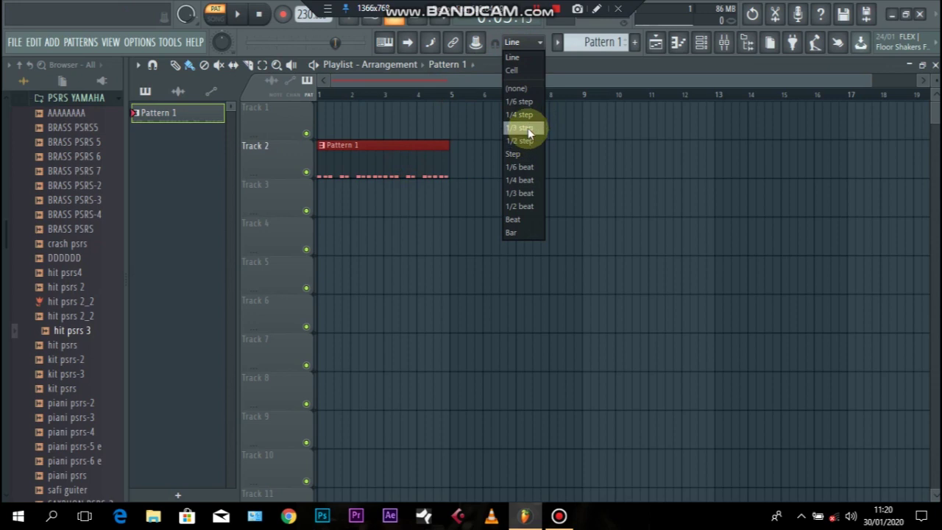
{"action": "left_click", "coordinate": [524, 128]}
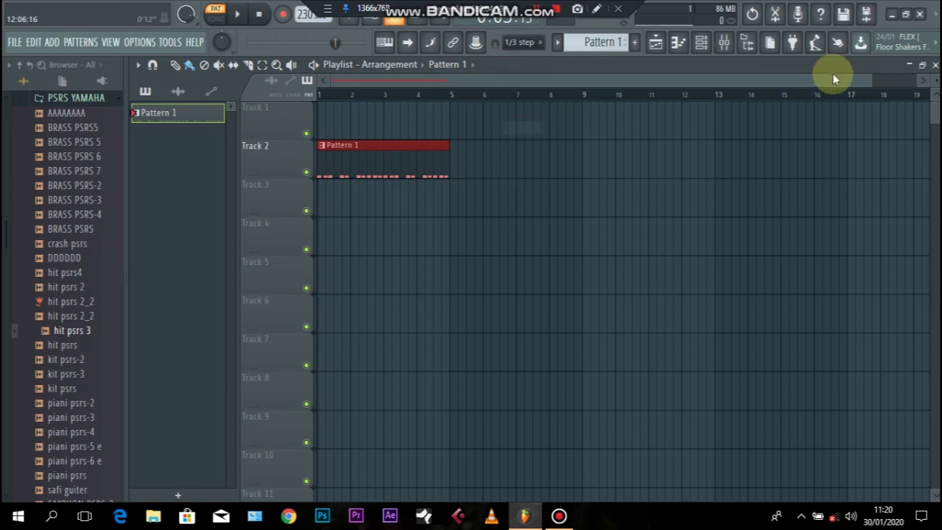
{"action": "left_click", "coordinate": [634, 42]}
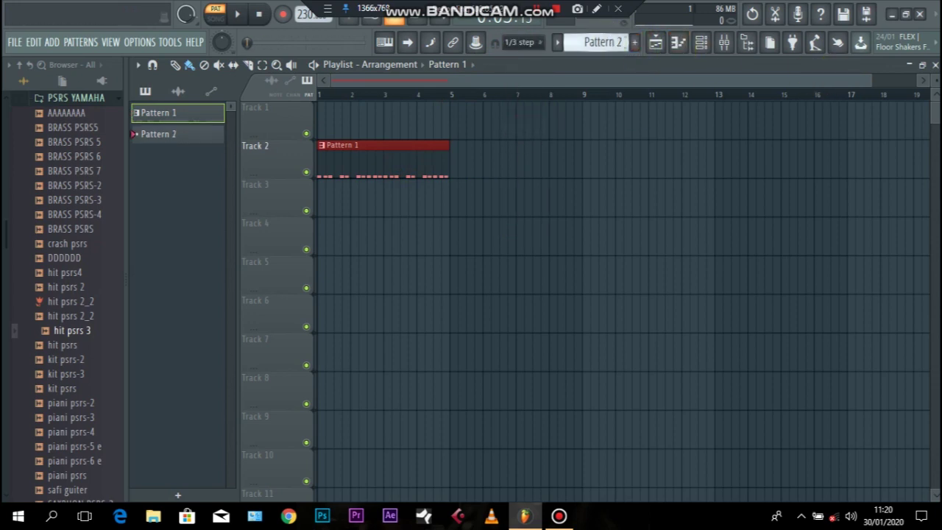
Place Pattern 2 on Track 3 at bar 1, extend it to the end of bar 4 with Line snap, and restore 1/3 step snap.
{"action": "left_click", "coordinate": [339, 207]}
{"action": "left_click_drag", "start_coordinate": [354, 206], "coordinate": [333, 206]}
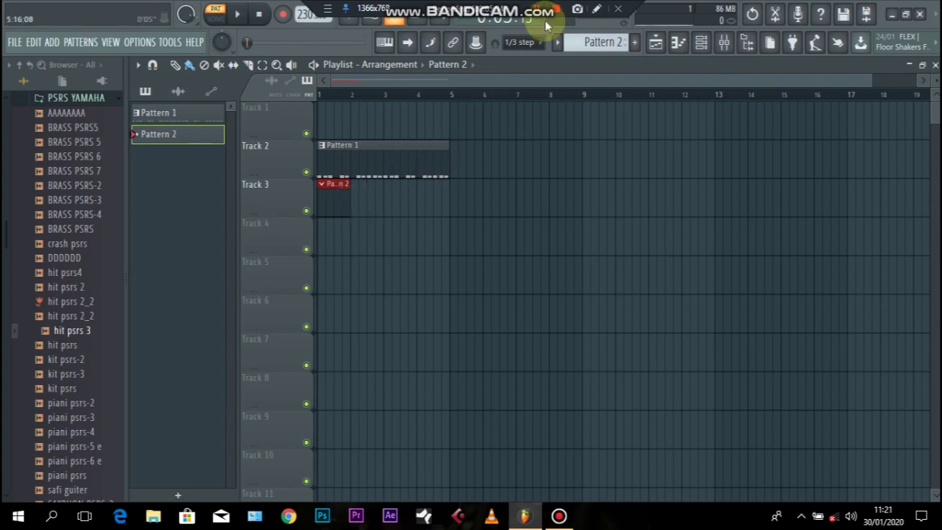
{"action": "left_click", "coordinate": [524, 42]}
{"action": "left_click", "coordinate": [525, 57]}
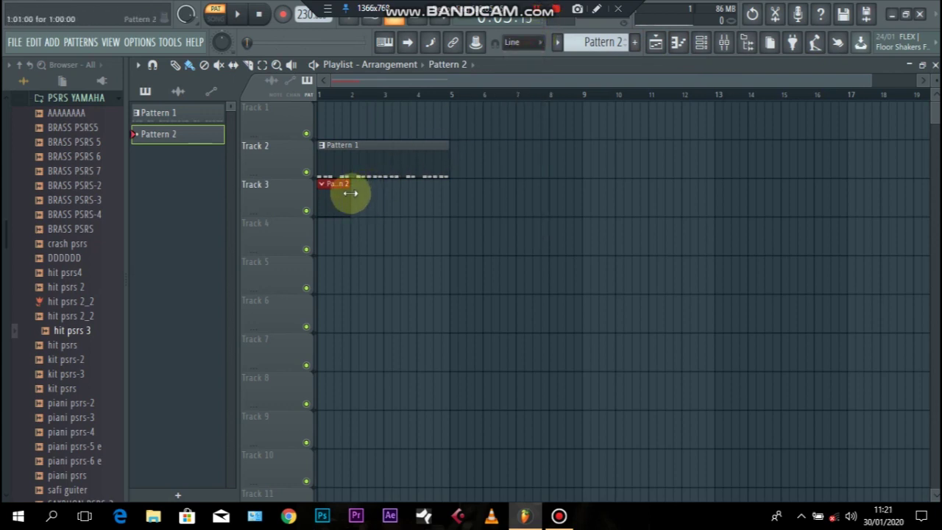
{"action": "left_click_drag", "start_coordinate": [350, 191], "coordinate": [435, 198]}
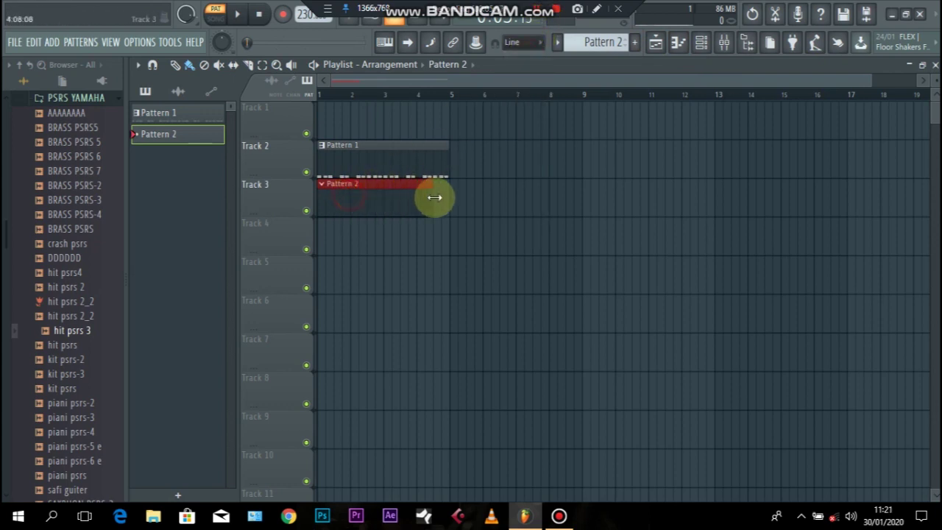
{"action": "left_click", "coordinate": [523, 44]}
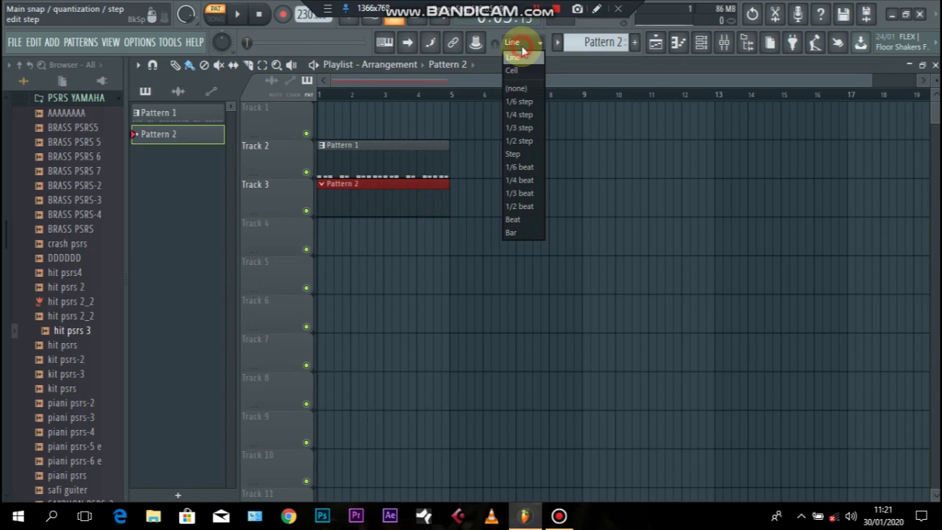
{"action": "left_click", "coordinate": [525, 130]}
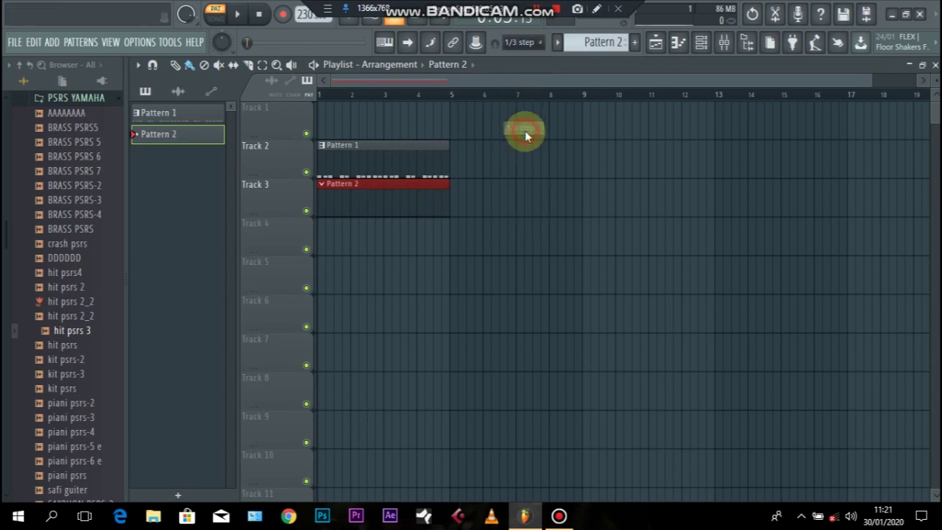
Add a reFX Nexus channel to the project and move its plugin window up out of the way.
{"action": "left_click", "coordinate": [705, 43]}
{"action": "left_click", "coordinate": [261, 301]}
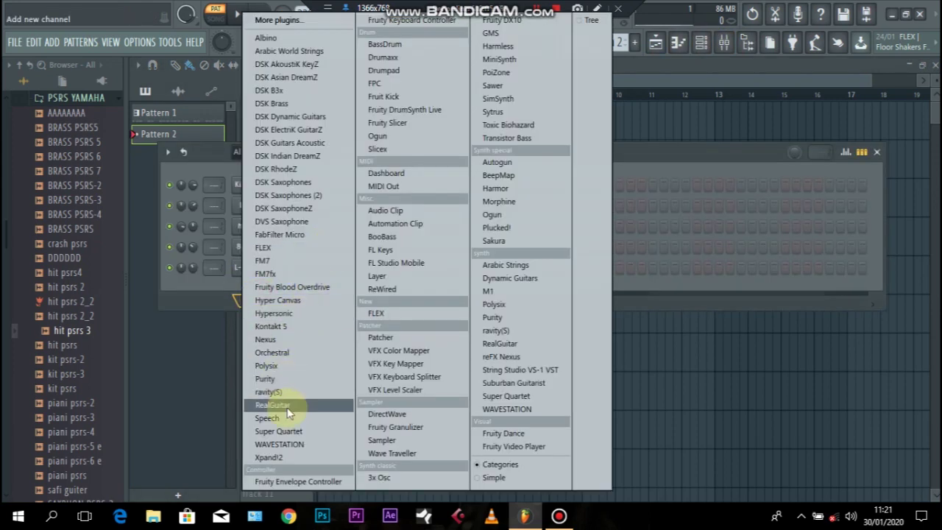
{"action": "left_click", "coordinate": [297, 343]}
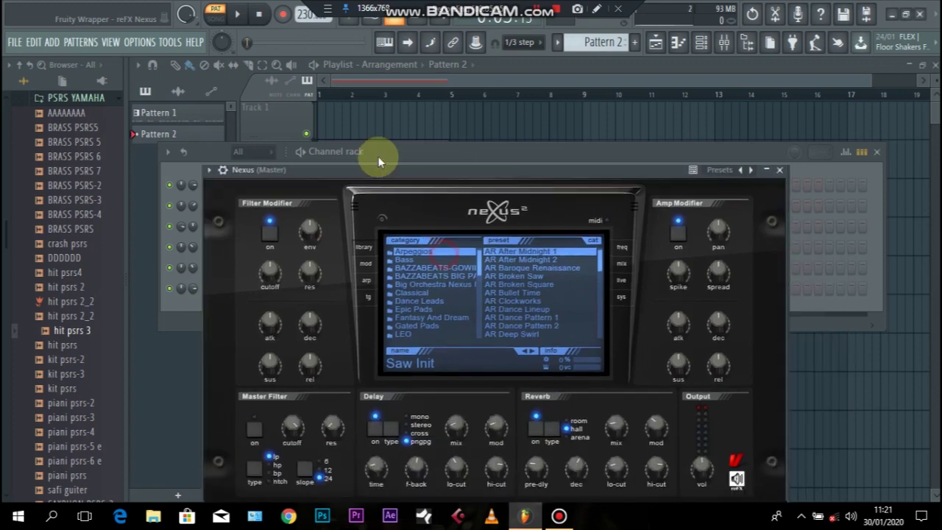
{"action": "left_click_drag", "start_coordinate": [385, 170], "coordinate": [358, 142]}
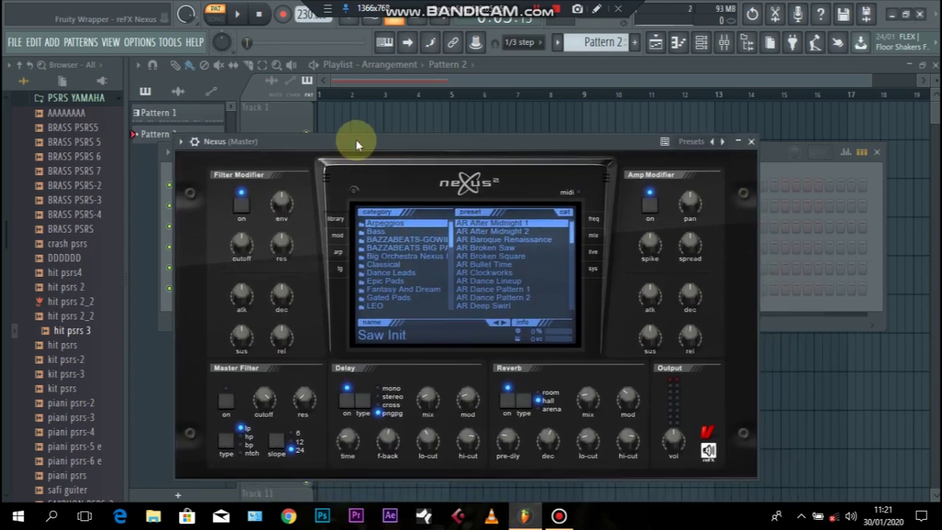
Load the GT Nylon Clean 1 preset from the XP Guitars category in Nexus and close the plugin window.
{"action": "left_click", "coordinate": [446, 238]}
{"action": "left_click_drag", "start_coordinate": [450, 238], "coordinate": [441, 341]}
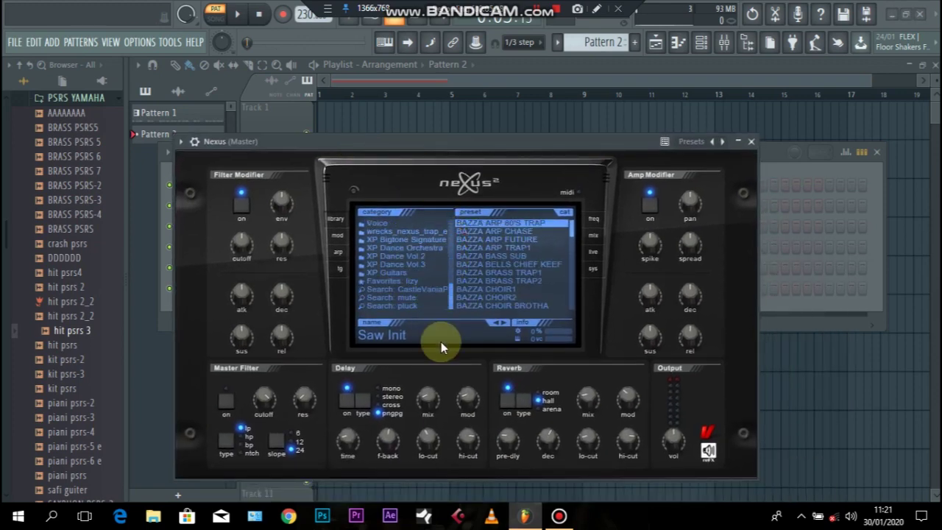
{"action": "left_click", "coordinate": [396, 274]}
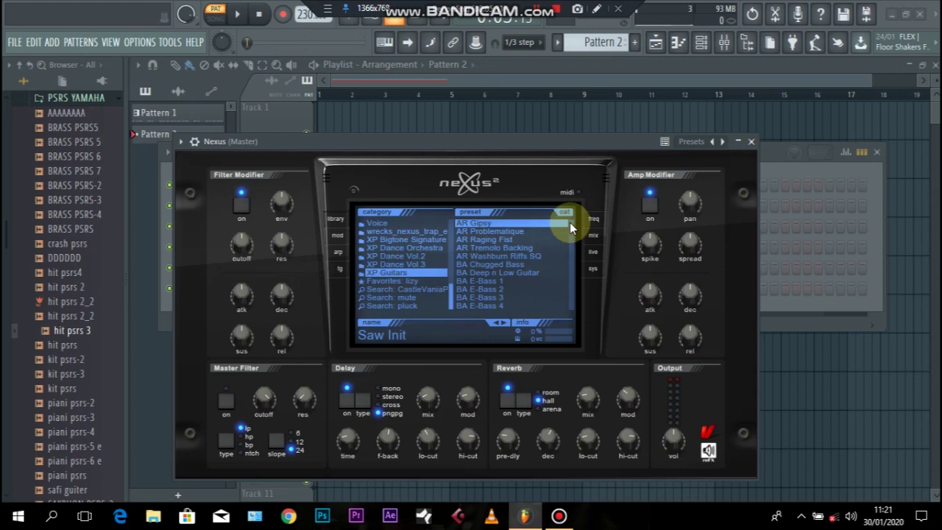
{"action": "left_click_drag", "start_coordinate": [572, 223], "coordinate": [567, 273]}
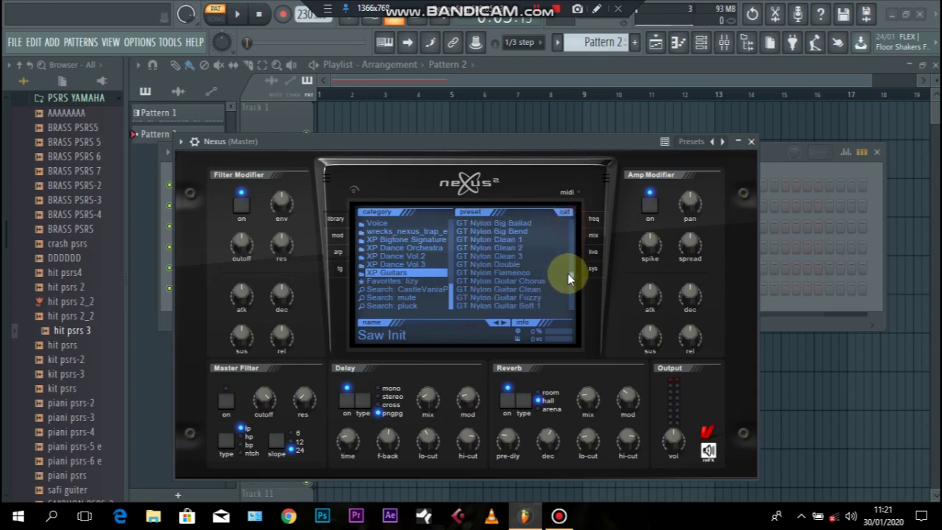
{"action": "left_click", "coordinate": [504, 240]}
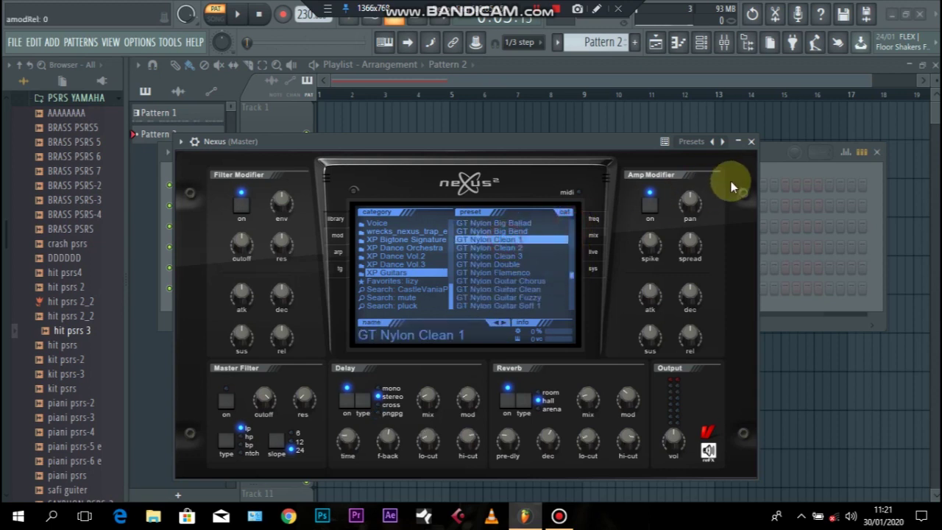
{"action": "left_click", "coordinate": [751, 143]}
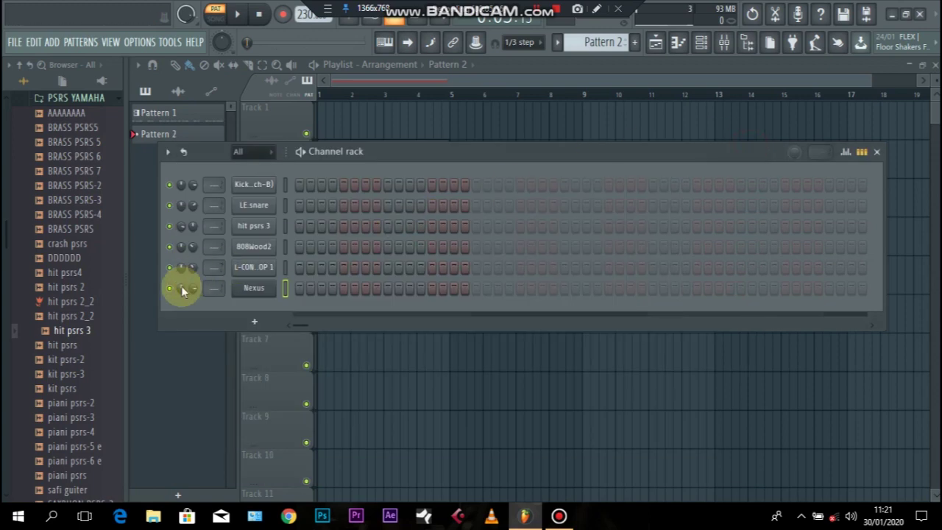
Open the Nexus channel's piano roll, switch playback to song mode and listen to the beat.
{"action": "right_click", "coordinate": [256, 292]}
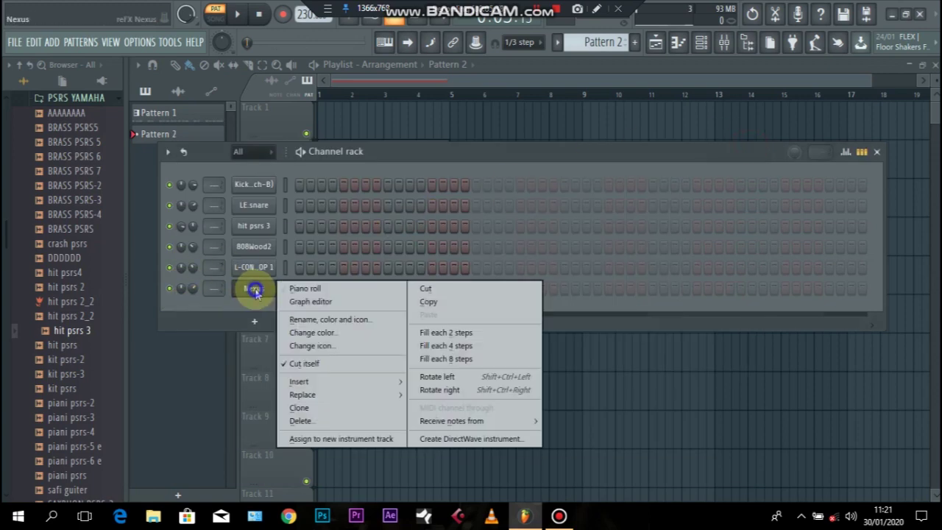
{"action": "left_click", "coordinate": [330, 292]}
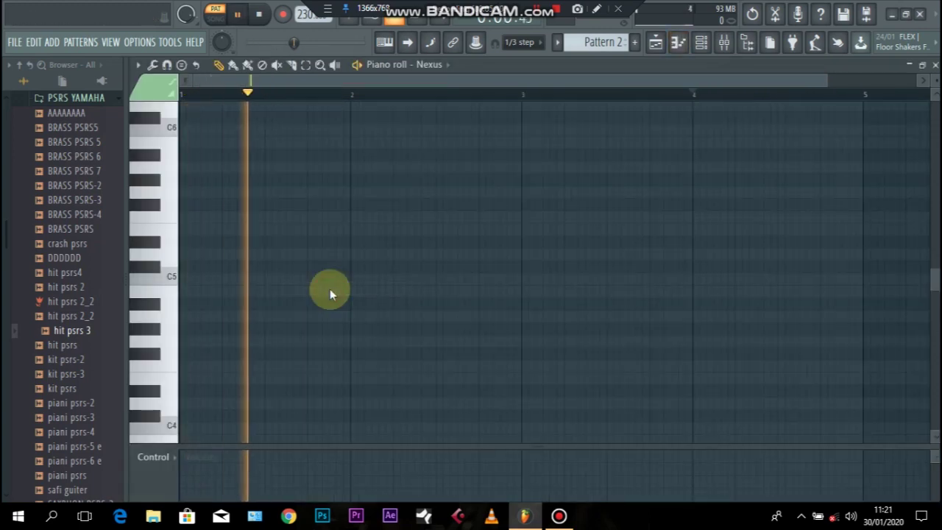
{"action": "left_click", "coordinate": [221, 18]}
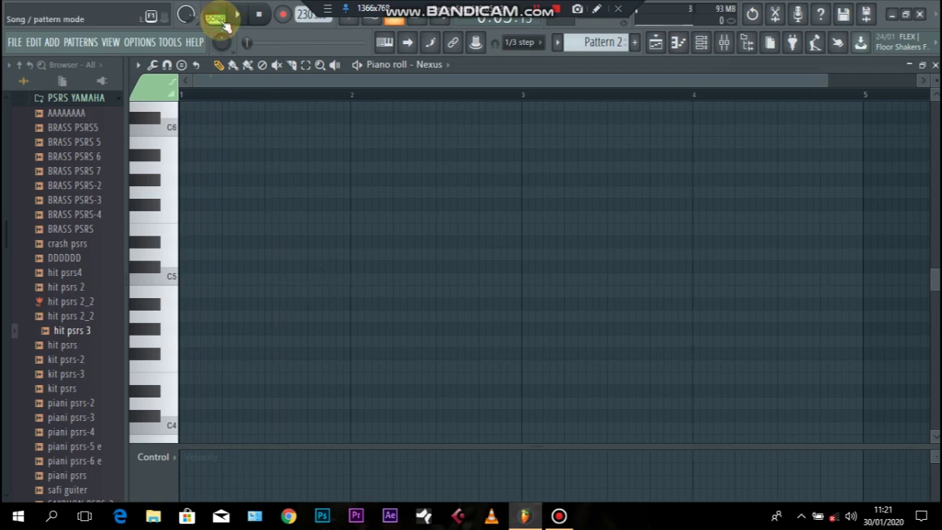
{"action": "key", "text": "space"}
{"action": "key", "text": "space"}
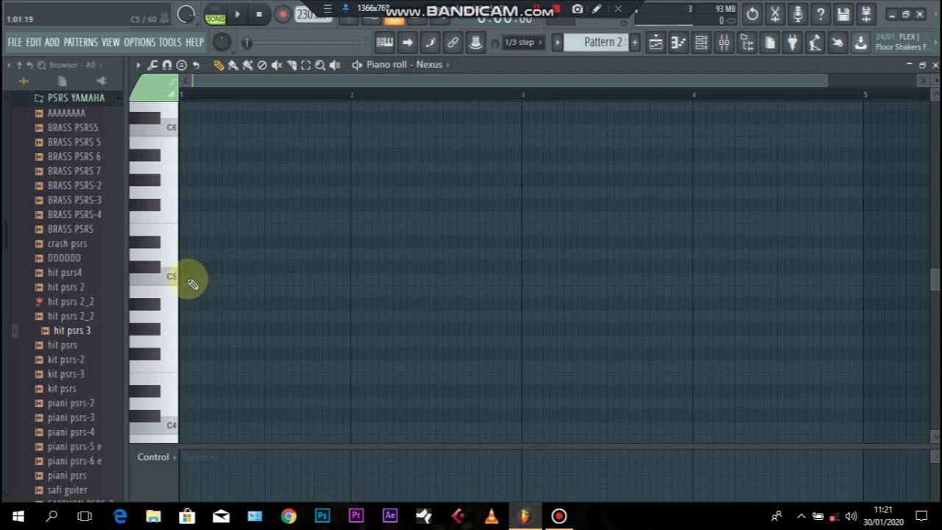
{"action": "key", "text": "space"}
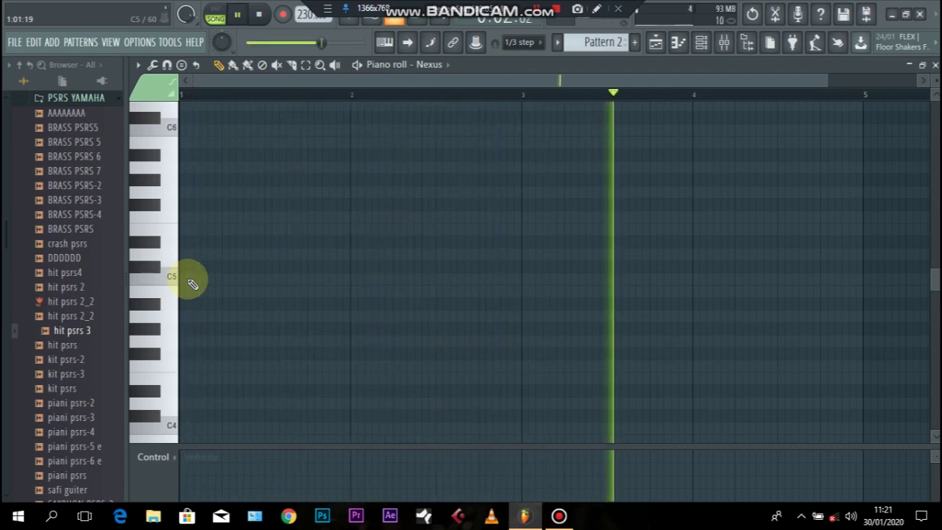
{"action": "key", "text": "space"}
Draw three staggered 12-step Nexus notes in bar 1: D#5 at the start, F#5 at about 1:04:00 and A#5 at 1:06:08.
{"action": "left_click_drag", "start_coordinate": [200, 280], "coordinate": [177, 241]}
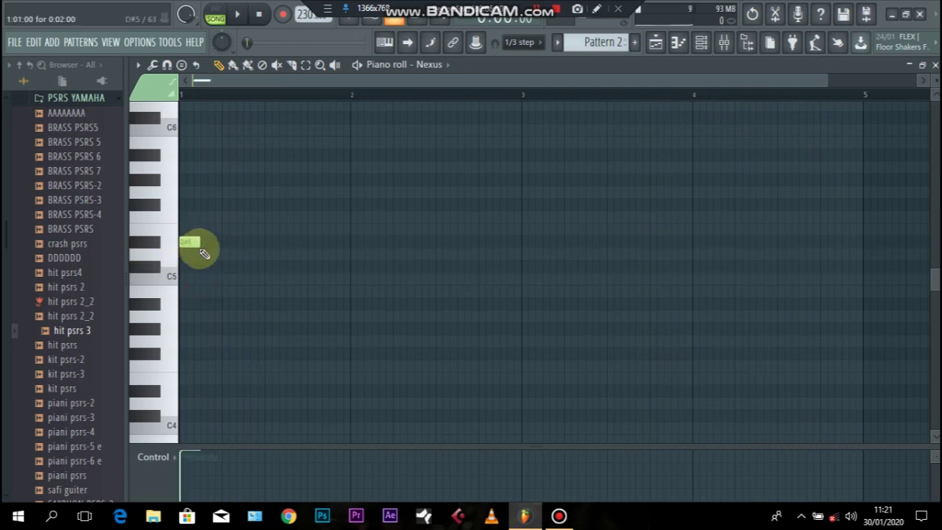
{"action": "left_click_drag", "start_coordinate": [196, 242], "coordinate": [302, 258]}
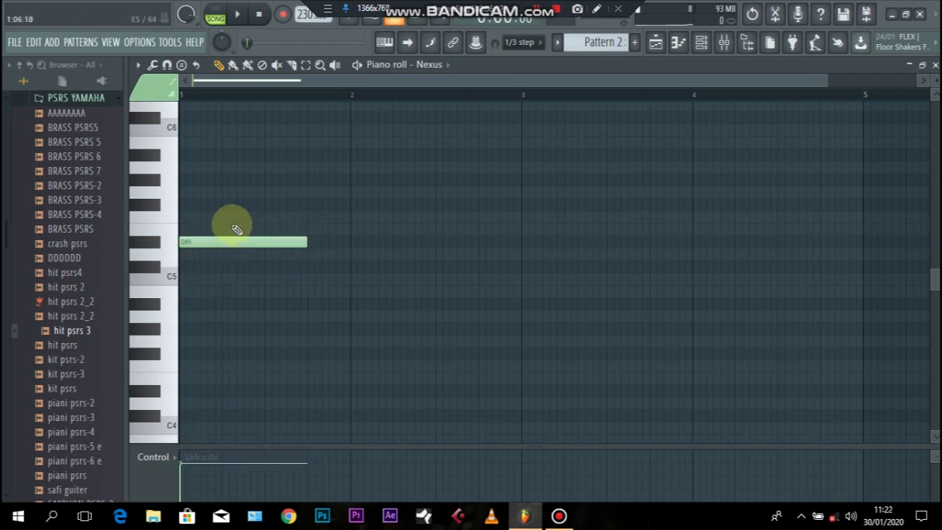
{"action": "left_click", "coordinate": [211, 204]}
{"action": "key", "text": "space"}
{"action": "key", "text": "space"}
{"action": "left_click_drag", "start_coordinate": [236, 177], "coordinate": [236, 150]}
Try the three notes an octave lower and two semitones lower, returning them to D#5, F#5 and A#5 each time.
{"action": "key", "text": "ctrl+Down"}
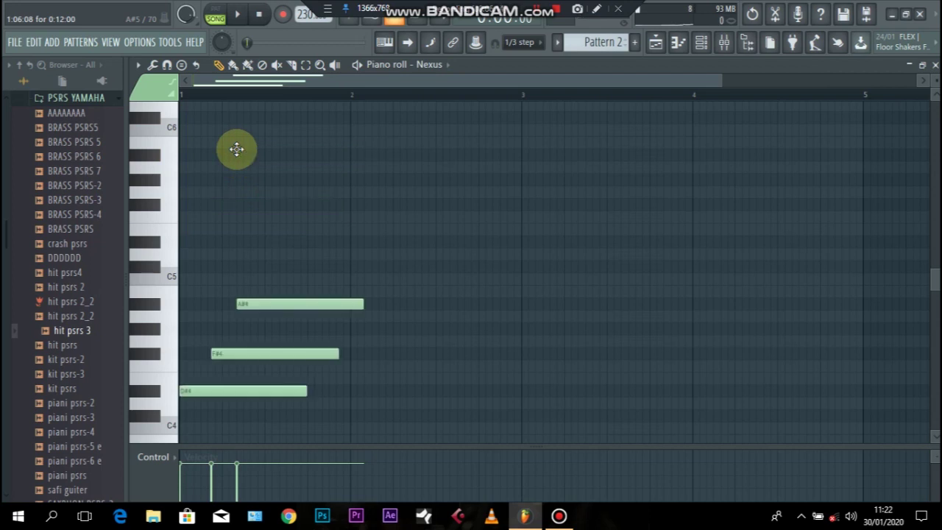
{"action": "key", "text": "ctrl+Up"}
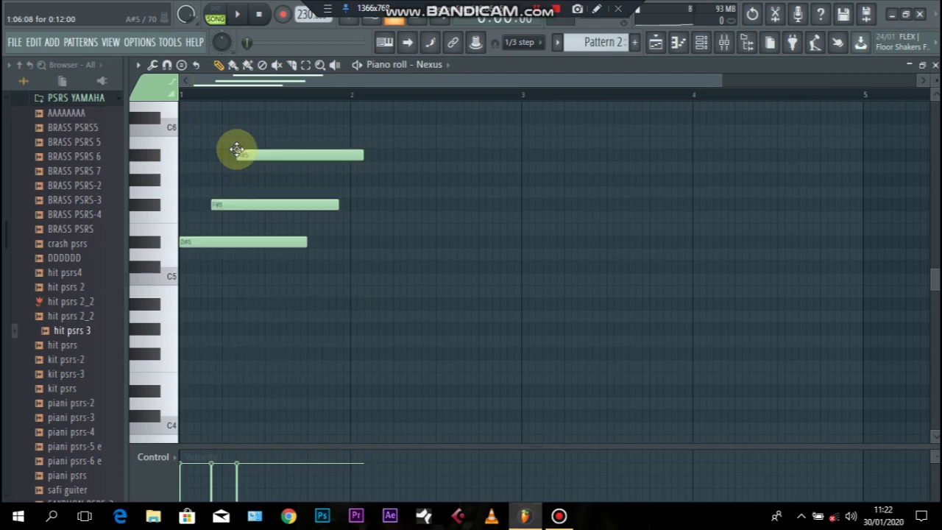
{"action": "key", "text": "Down"}
{"action": "key", "text": "Down"}
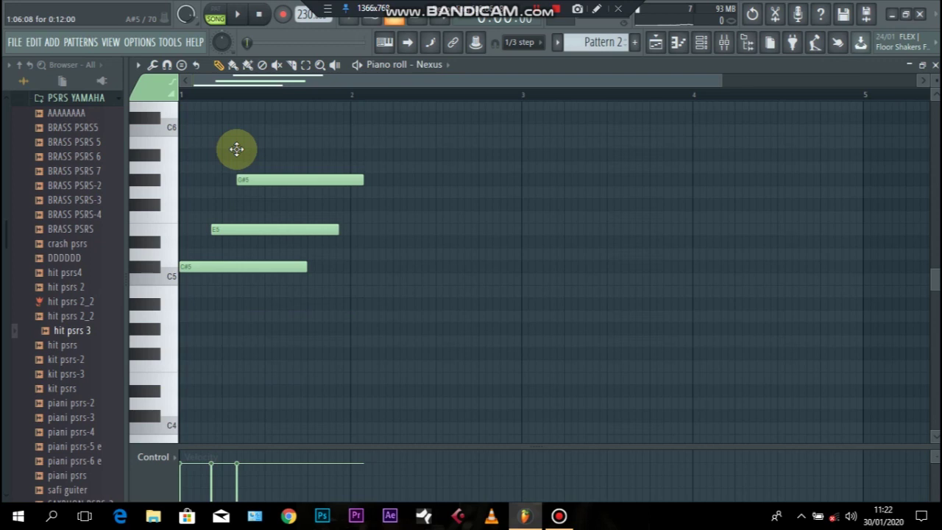
{"action": "key", "text": "Up"}
{"action": "key", "text": "Up"}
{"action": "scroll", "coordinate": [236, 150], "scroll_direction": "up", "scroll_amount": 4}
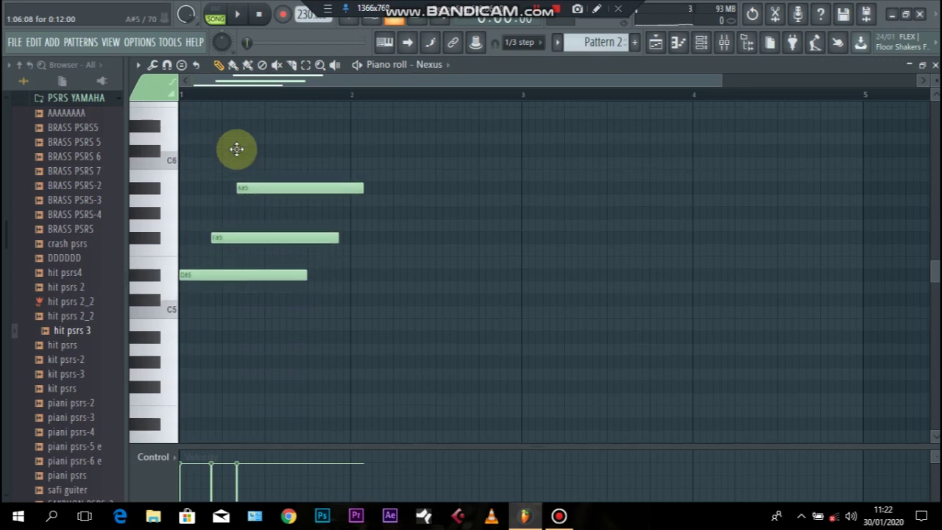
Shorten the first D#5 note to about 10 steps, and try a second D#5 at 1:12:00 during playback before deleting it.
{"action": "key", "text": "space"}
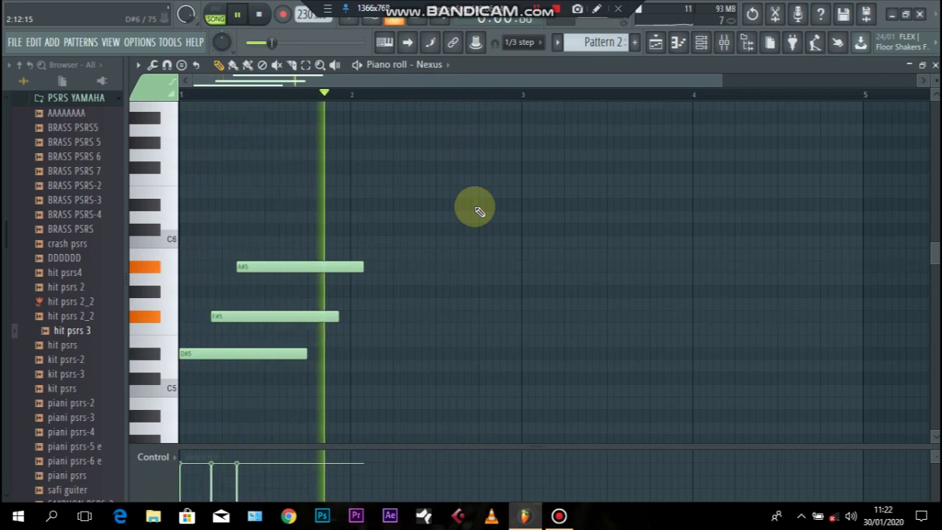
{"action": "key", "text": "space"}
{"action": "left_click", "coordinate": [313, 356]}
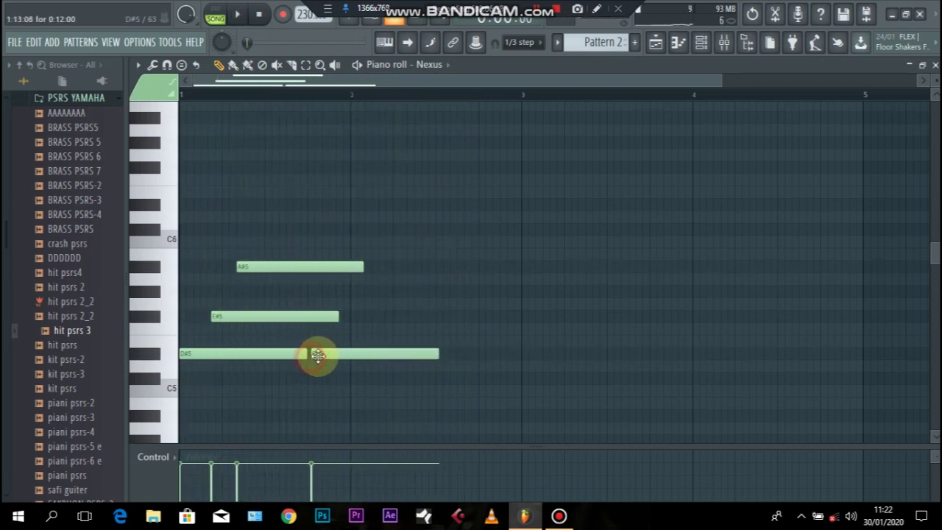
{"action": "left_click_drag", "start_coordinate": [283, 354], "coordinate": [285, 355]}
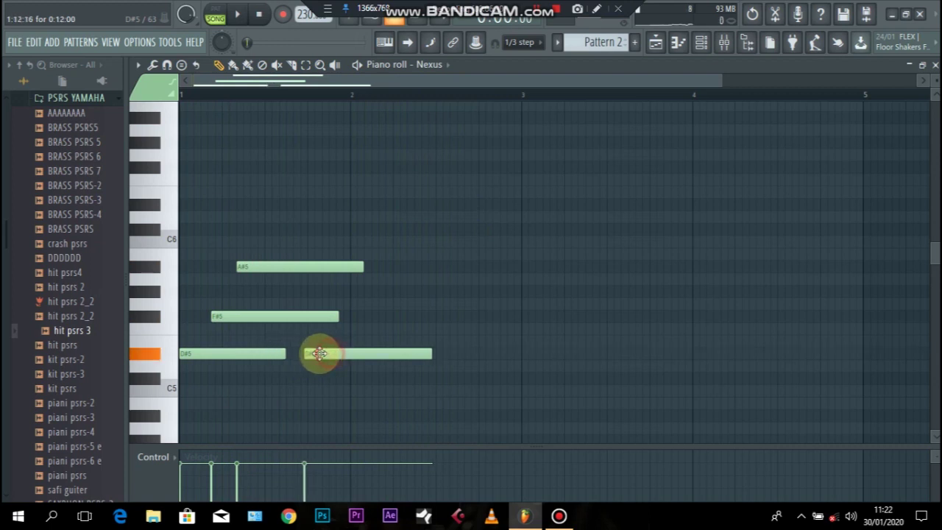
{"action": "key", "text": "space"}
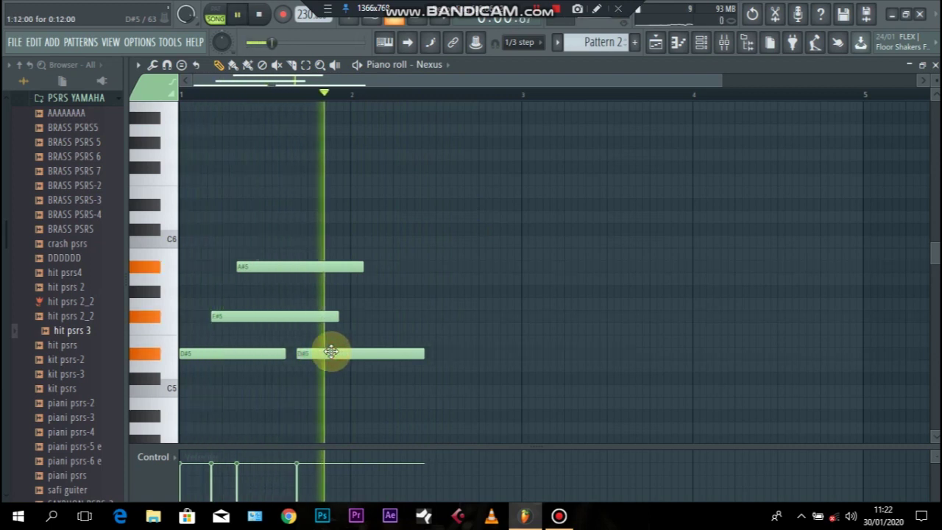
{"action": "right_click", "coordinate": [332, 354]}
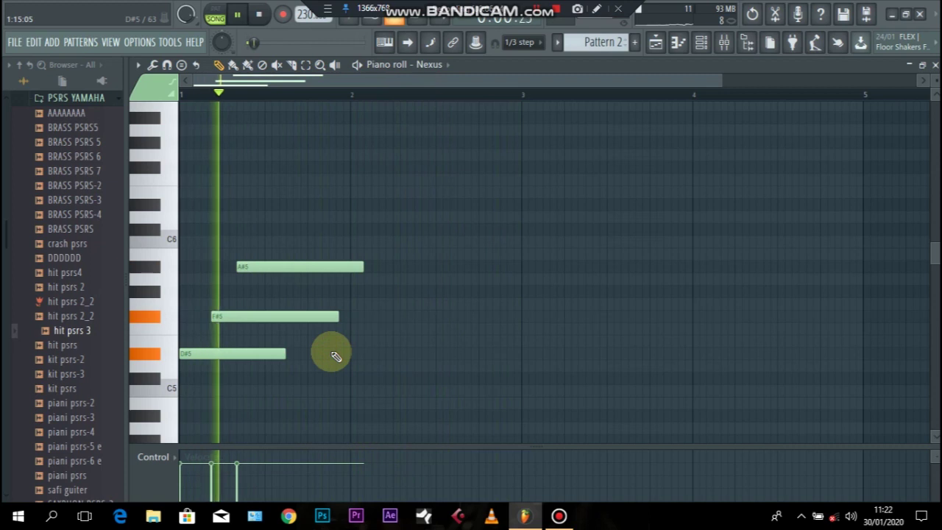
{"action": "key", "text": "space"}
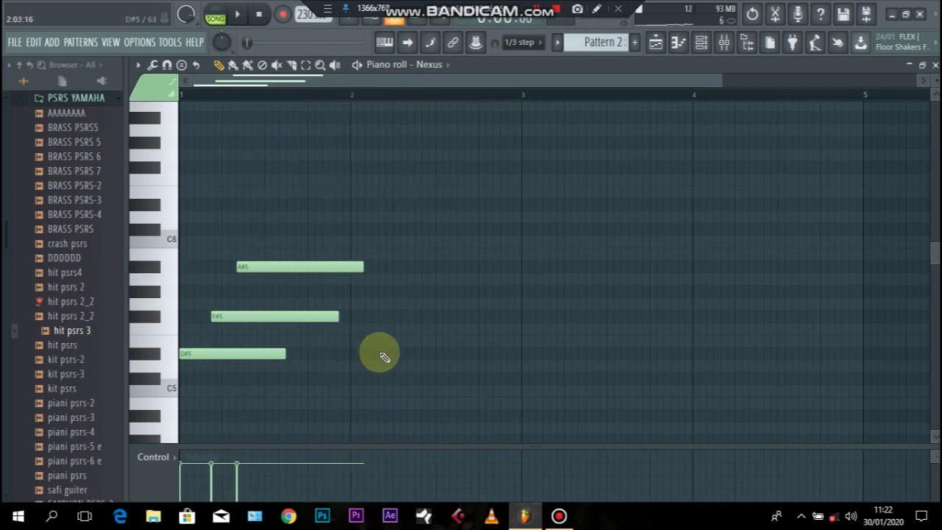
Try a 12-step D#5 note at 2:04:00, play it with the beat, and delete it.
{"action": "left_click", "coordinate": [384, 354]}
{"action": "key", "text": "space"}
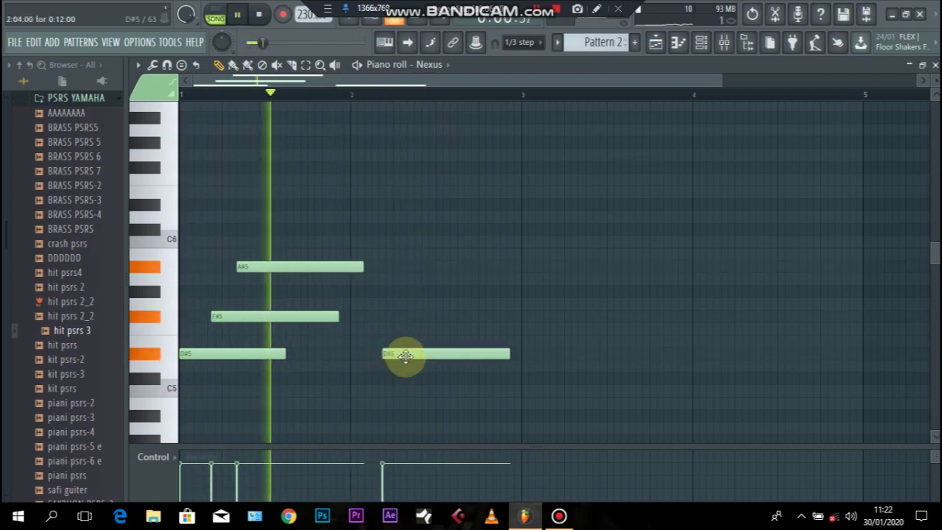
{"action": "key", "text": "space"}
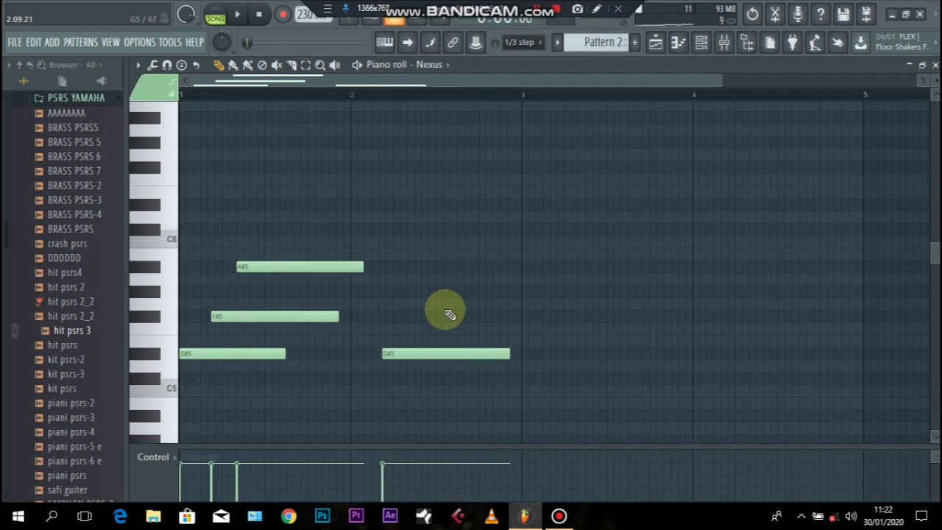
{"action": "key", "text": "space"}
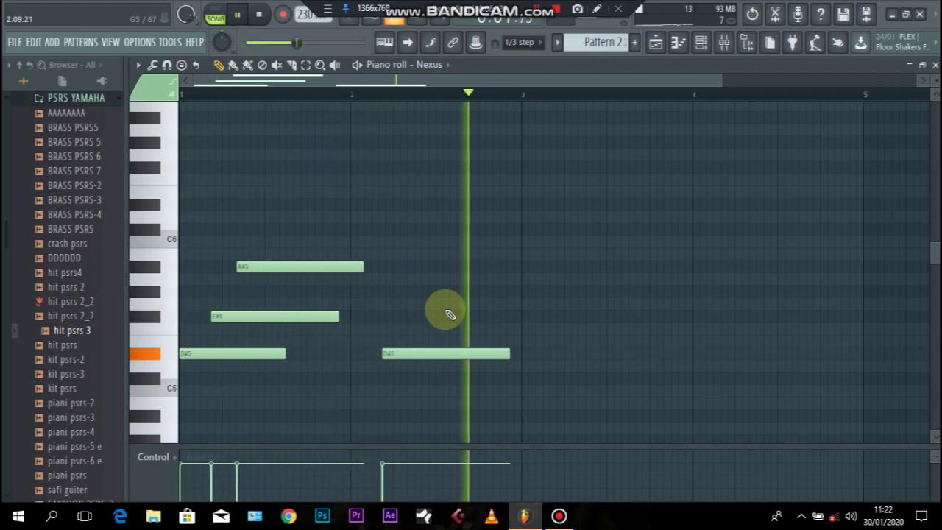
{"action": "key", "text": "space"}
{"action": "key", "text": "space"}
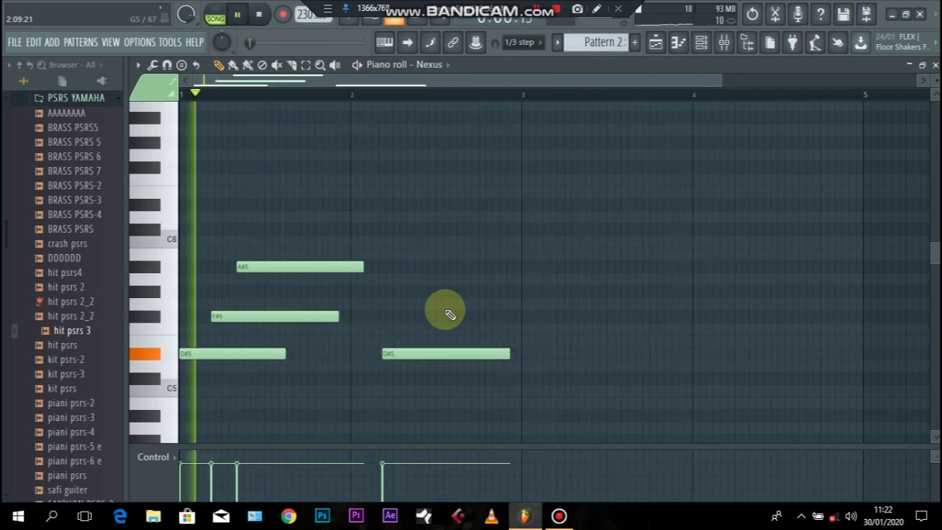
{"action": "right_click", "coordinate": [430, 354]}
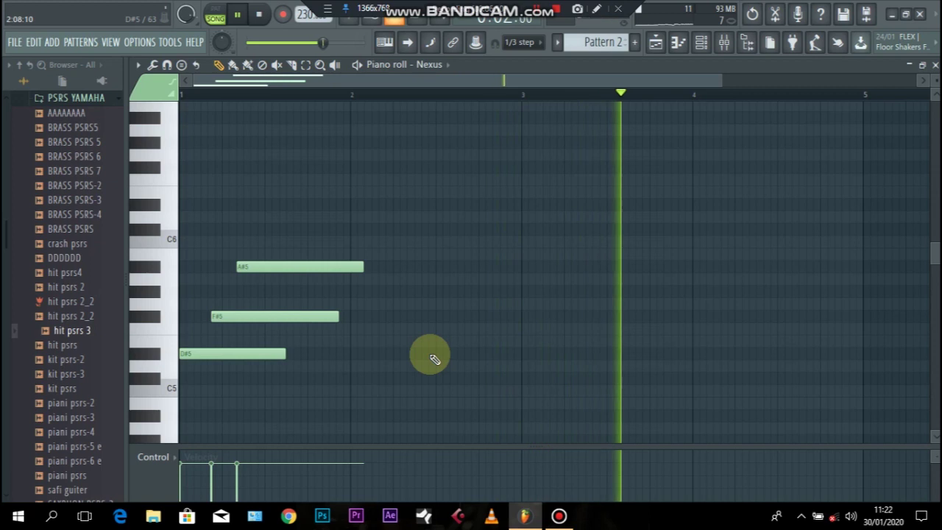
Add a second 12-step D#5 note at 1:12:00 and play it with the beat.
{"action": "key", "text": "space"}
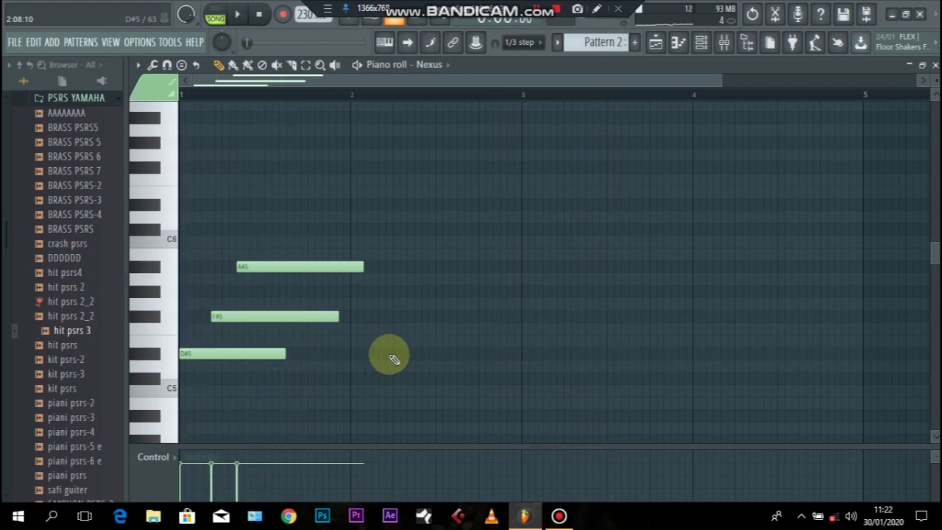
{"action": "left_click", "coordinate": [300, 355]}
{"action": "key", "text": "space"}
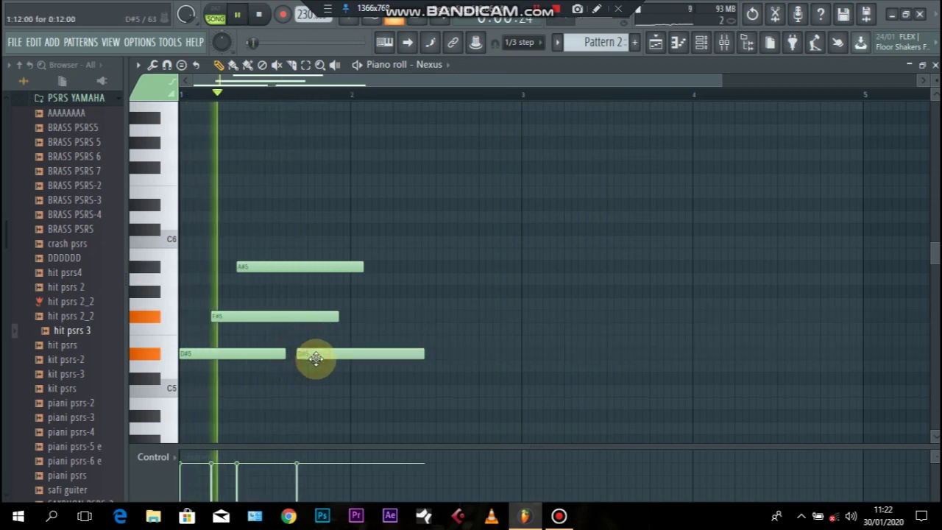
{"action": "key", "text": "space"}
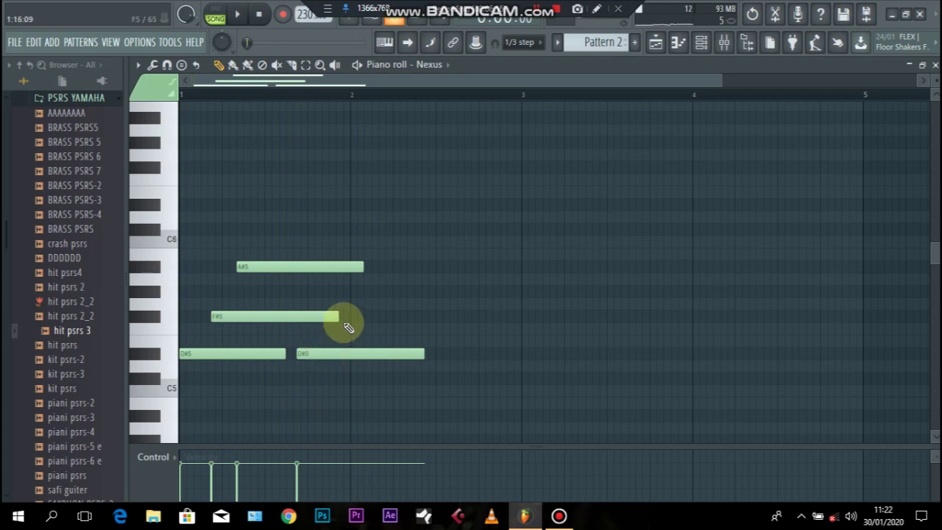
Shorten the first F#5 note to 7:16 and add a second F#5 of that length at 2:01:00, testing its position in playback.
{"action": "left_click_drag", "start_coordinate": [338, 318], "coordinate": [305, 318]}
{"action": "left_click", "coordinate": [324, 316]}
{"action": "key", "text": "space"}
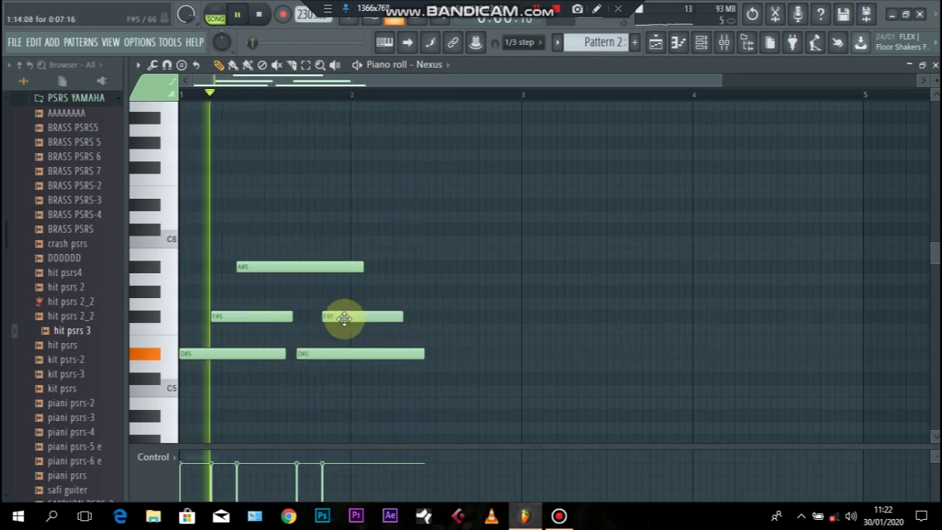
{"action": "left_click_drag", "start_coordinate": [344, 318], "coordinate": [363, 319]}
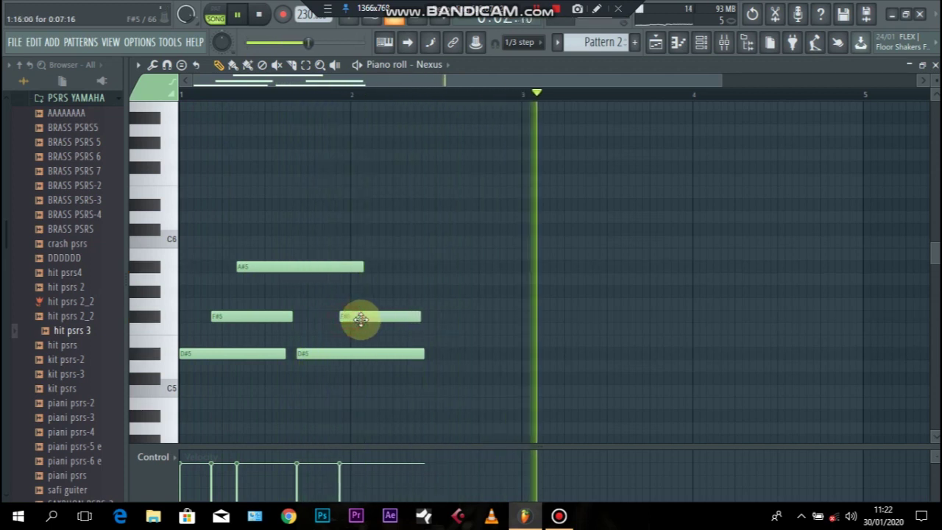
{"action": "key", "text": "space"}
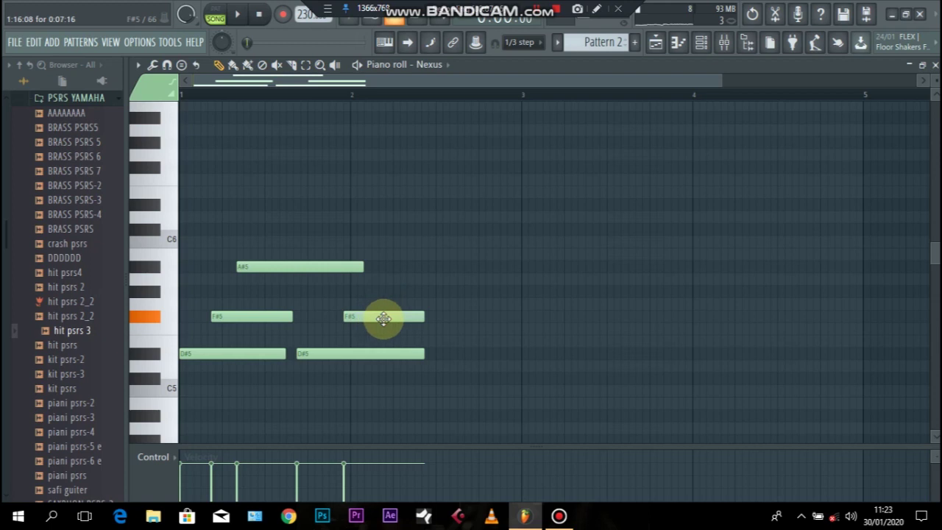
{"action": "key", "text": "space"}
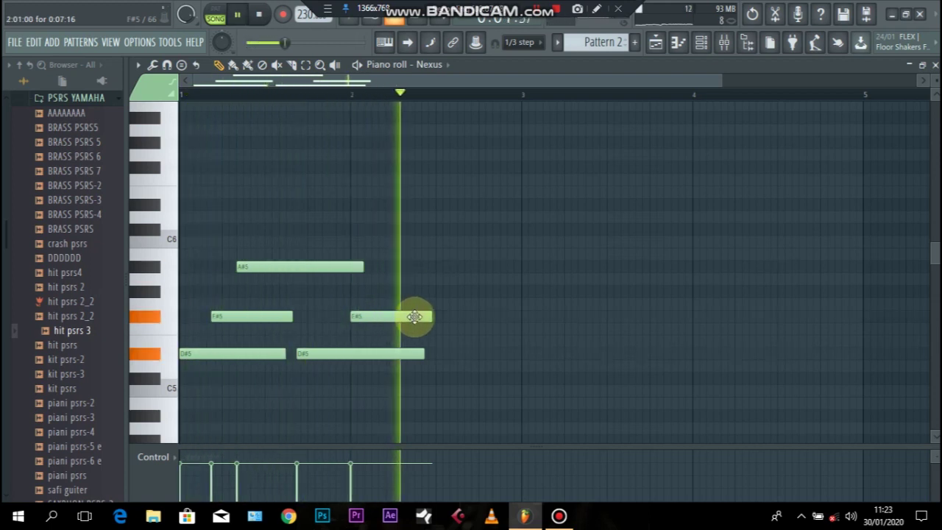
{"action": "key", "text": "space"}
Shorten the second D#5 note to 5:16, add a third D#5 of that length at 2:04:00, and play the phrase.
{"action": "left_click_drag", "start_coordinate": [385, 347], "coordinate": [379, 351]}
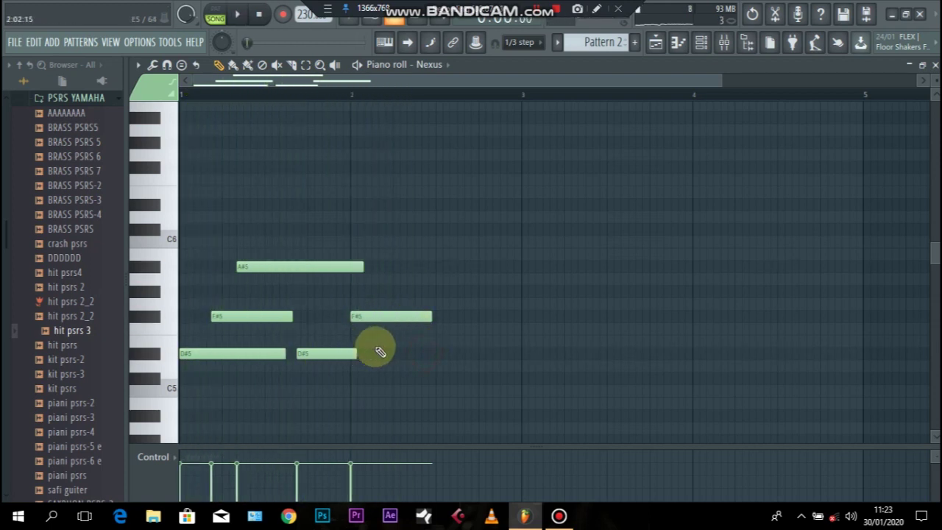
{"action": "key", "text": "space"}
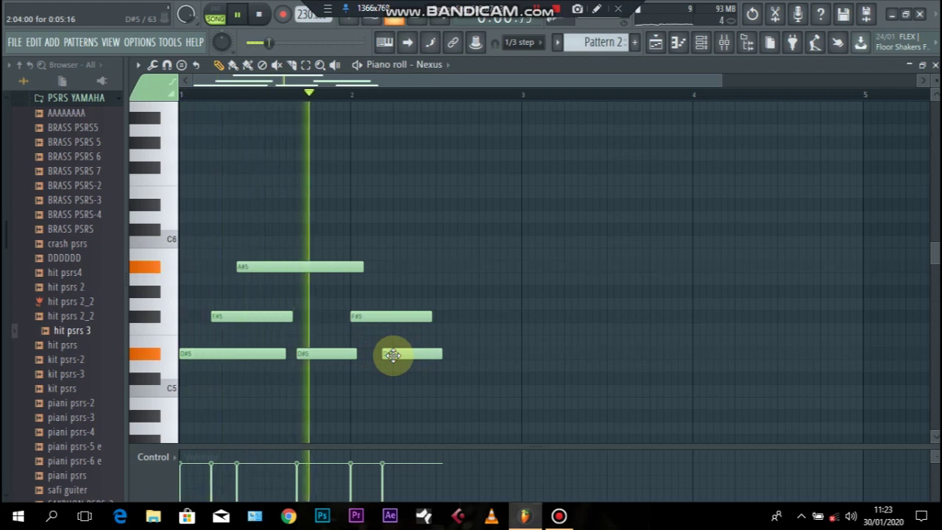
{"action": "key", "text": "space"}
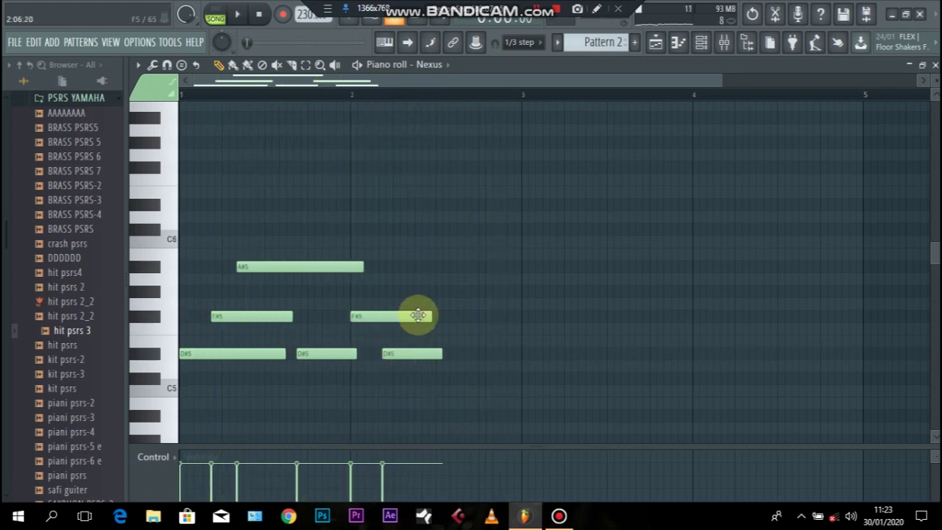
Add 5:16-long notes B5 at 2:09:00, A#5 at about 2:12:00 and G#5 at 2:14:08, checking the descending run in playback.
{"action": "left_click_drag", "start_coordinate": [434, 259], "coordinate": [432, 252]}
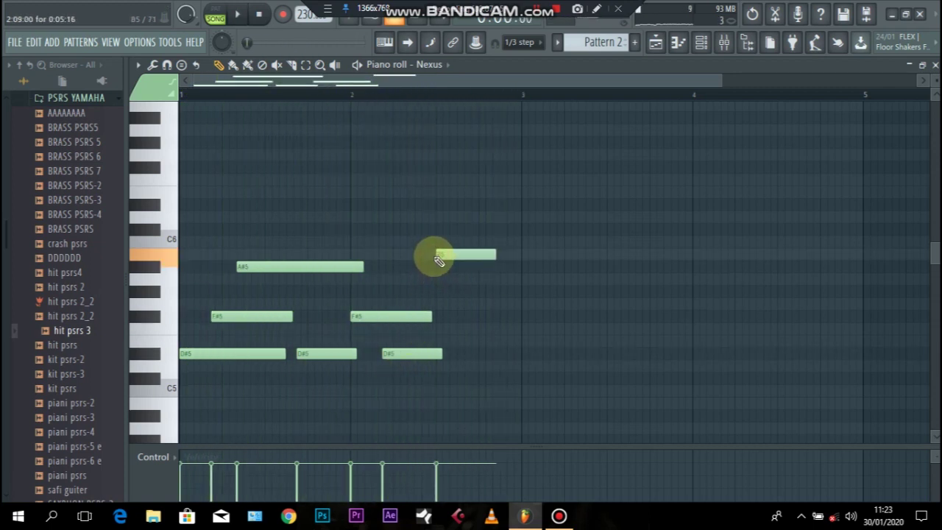
{"action": "left_click", "coordinate": [479, 268]}
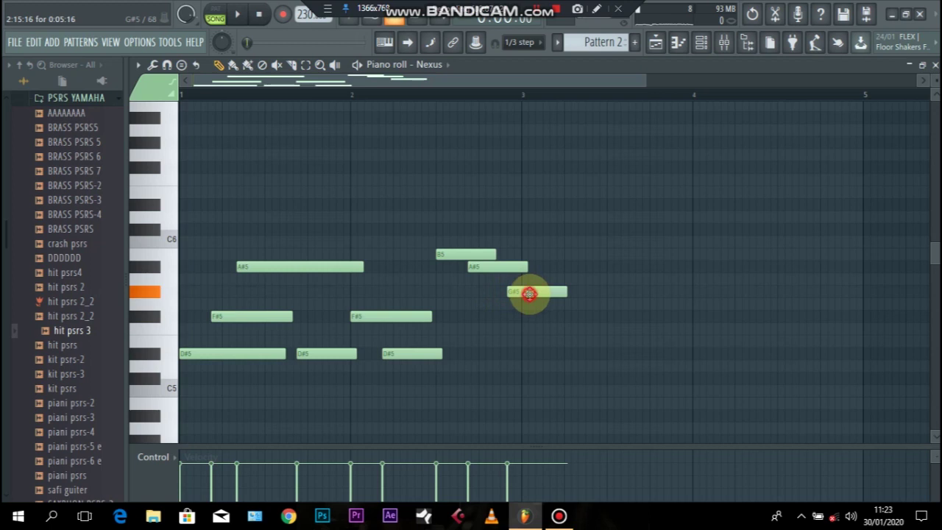
{"action": "key", "text": "space"}
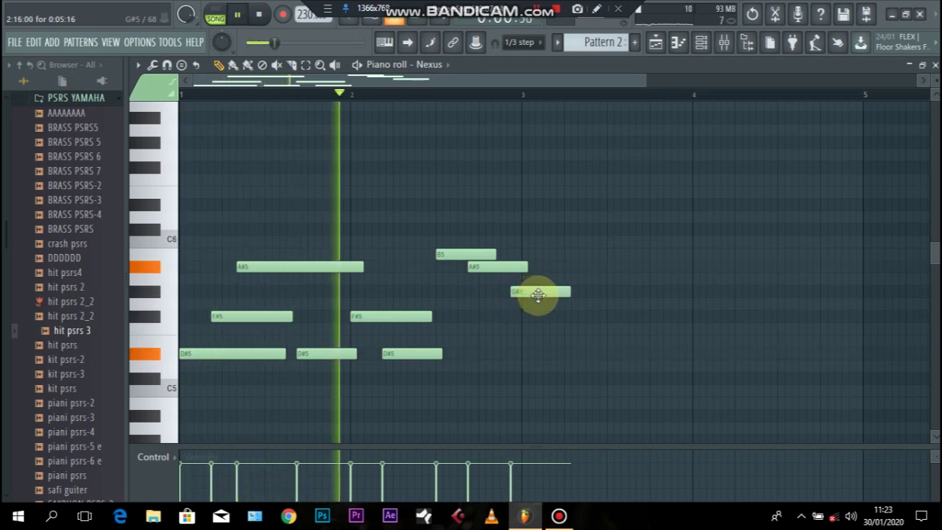
{"action": "key", "text": "space"}
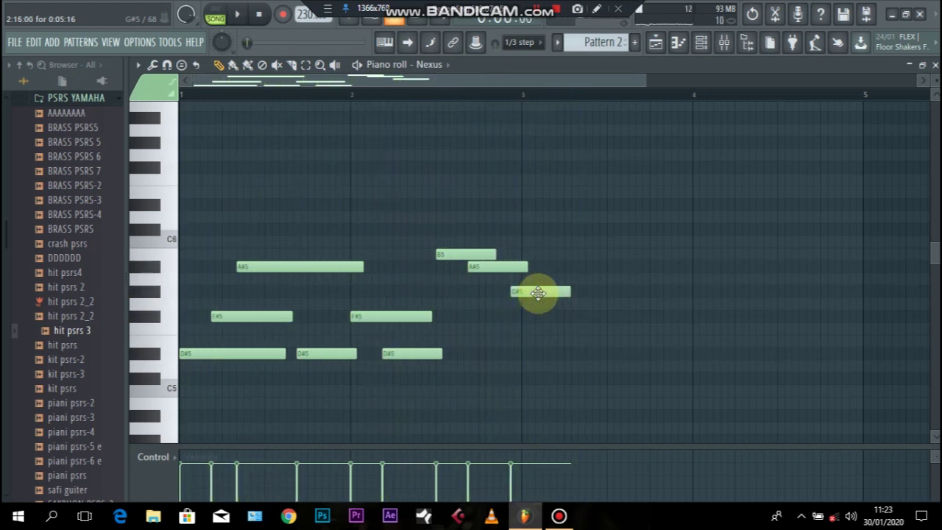
{"action": "key", "text": "space"}
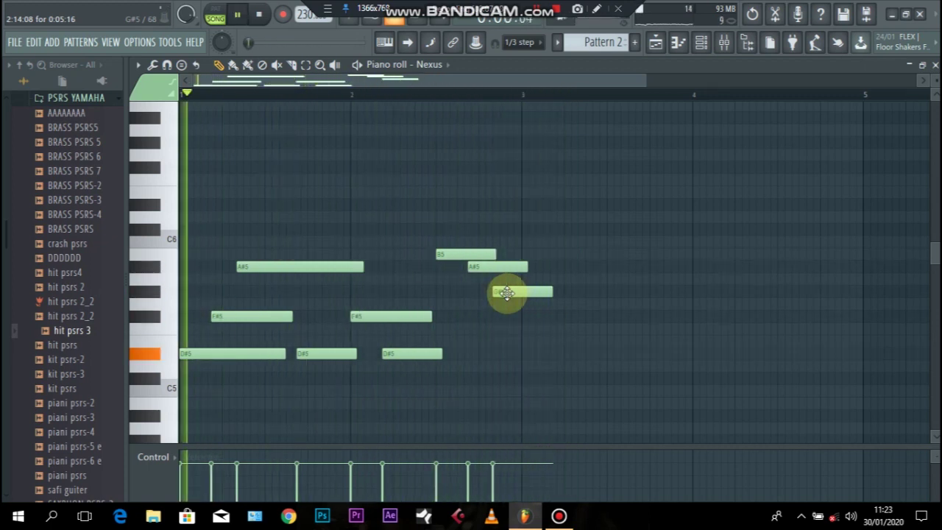
{"action": "key", "text": "space"}
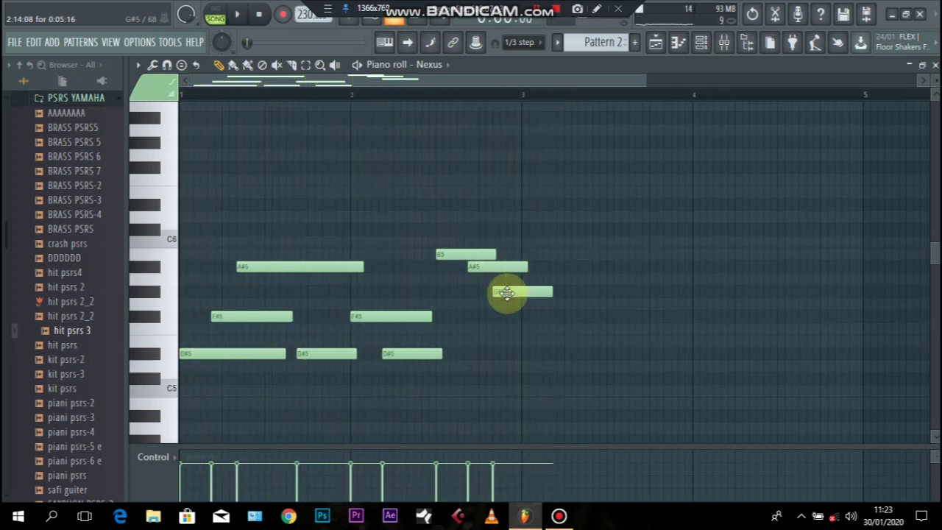
Copy the first six D#5, F#5 and A#5 notes to the start of bar 3, two semitones lower.
{"action": "left_click", "coordinate": [522, 381]}
{"action": "right_click", "coordinate": [533, 380]}
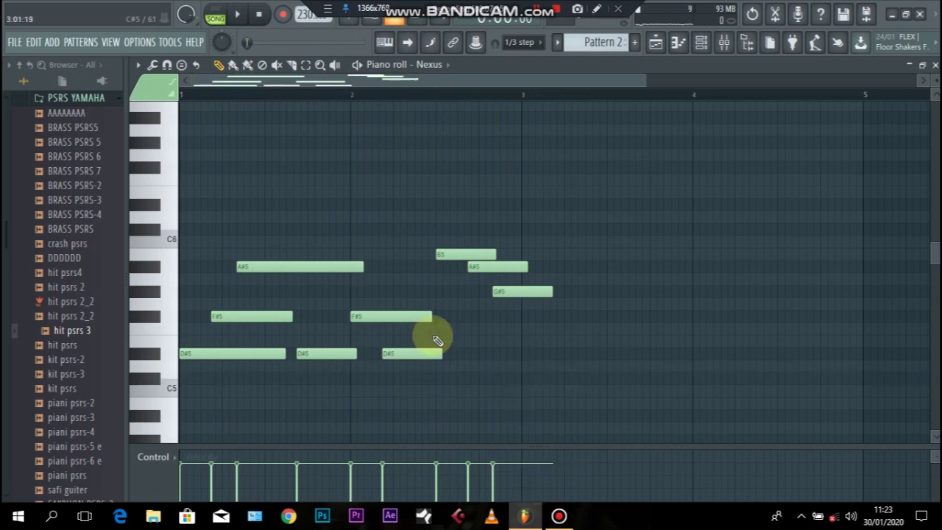
{"action": "left_click_drag", "start_coordinate": [402, 237], "coordinate": [252, 382]}
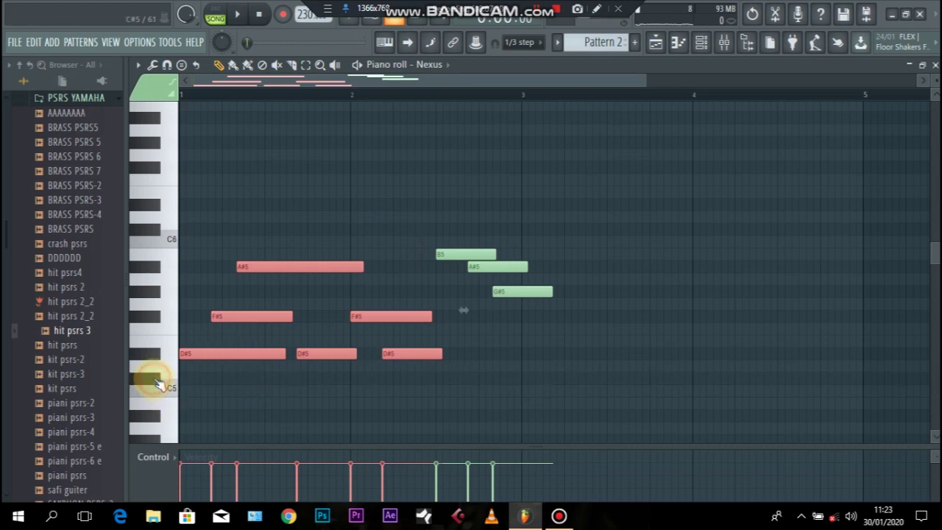
{"action": "left_click_drag", "start_coordinate": [207, 356], "coordinate": [547, 390]}
{"action": "left_click", "coordinate": [560, 403]}
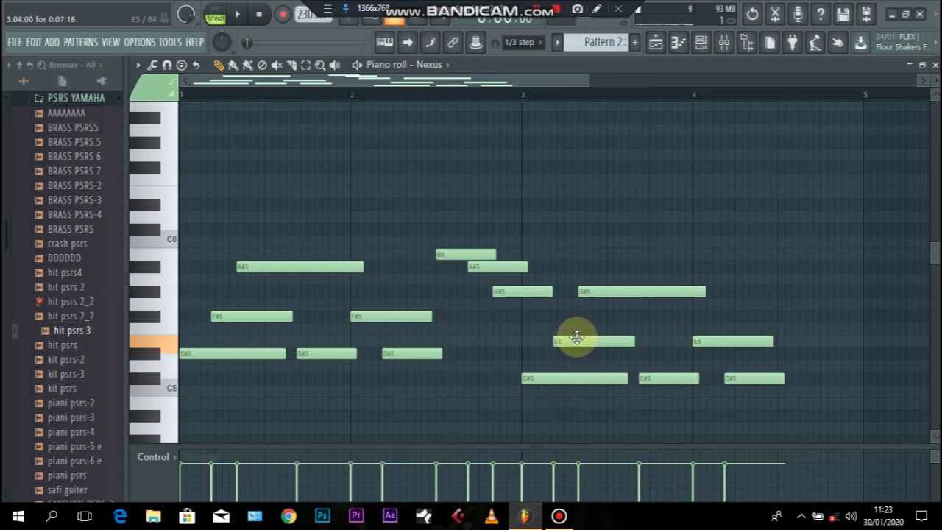
Repitch the copied notes: the E5 at 3:04:00 to F5, the E5 in bar 4 to D#5, and the last C#5 to B4.
{"action": "left_click_drag", "start_coordinate": [577, 334], "coordinate": [577, 331]}
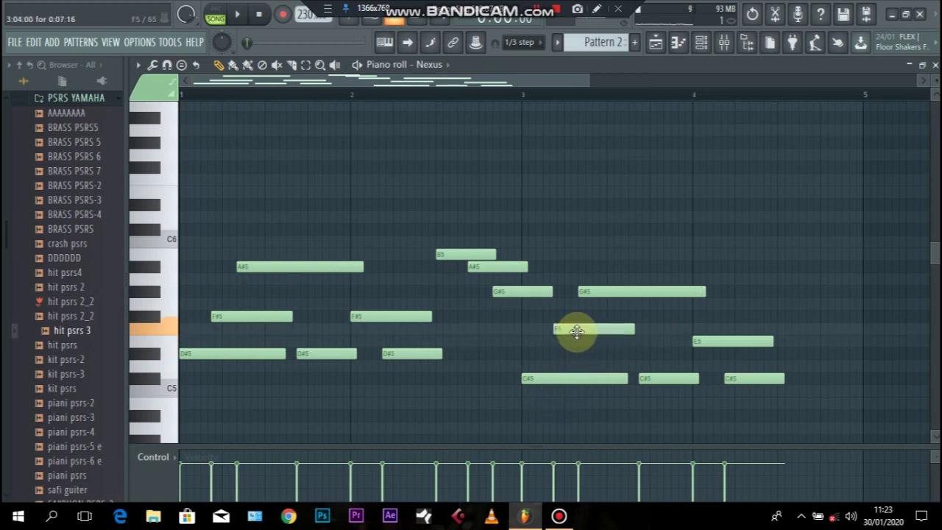
{"action": "key", "text": "space"}
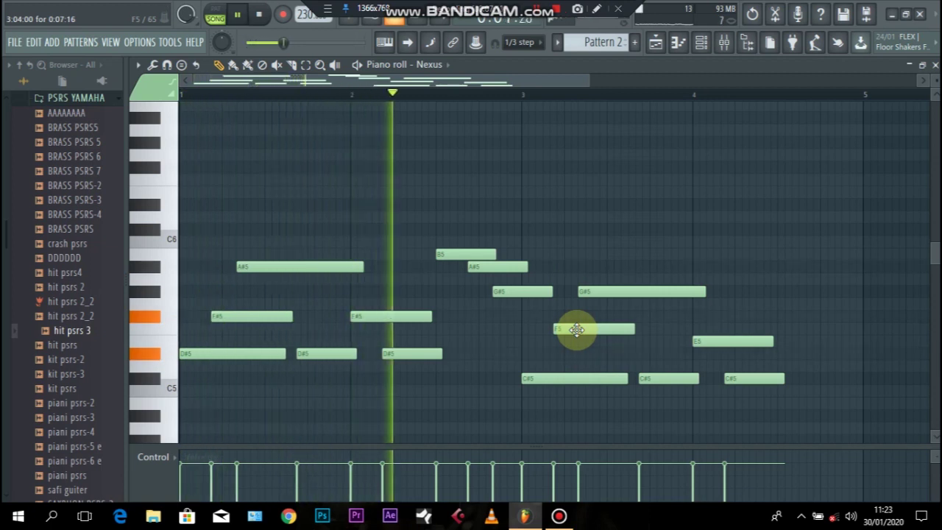
{"action": "key", "text": "space"}
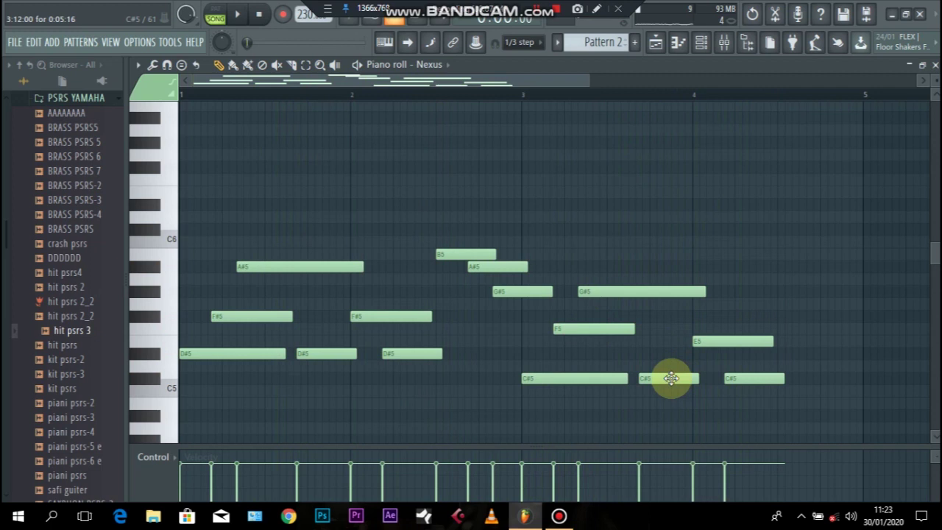
{"action": "left_click", "coordinate": [720, 344]}
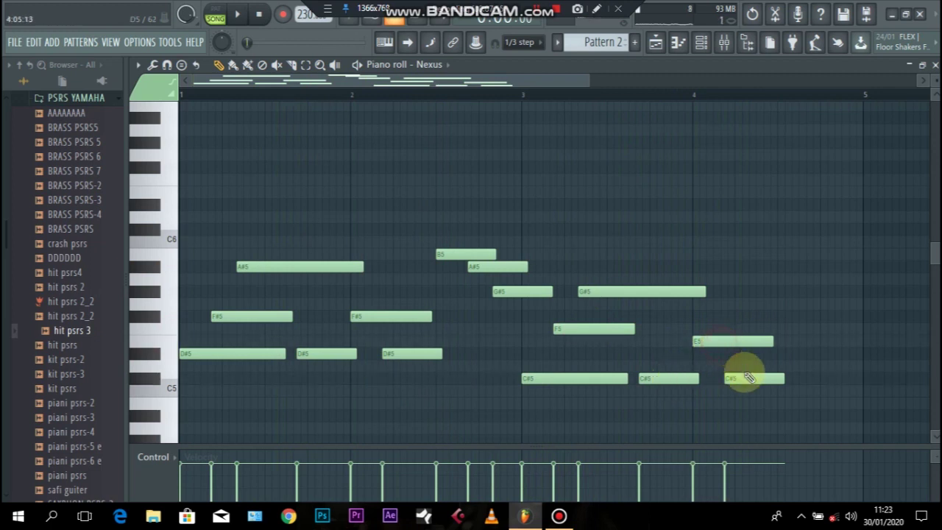
{"action": "left_click_drag", "start_coordinate": [734, 353], "coordinate": [742, 406]}
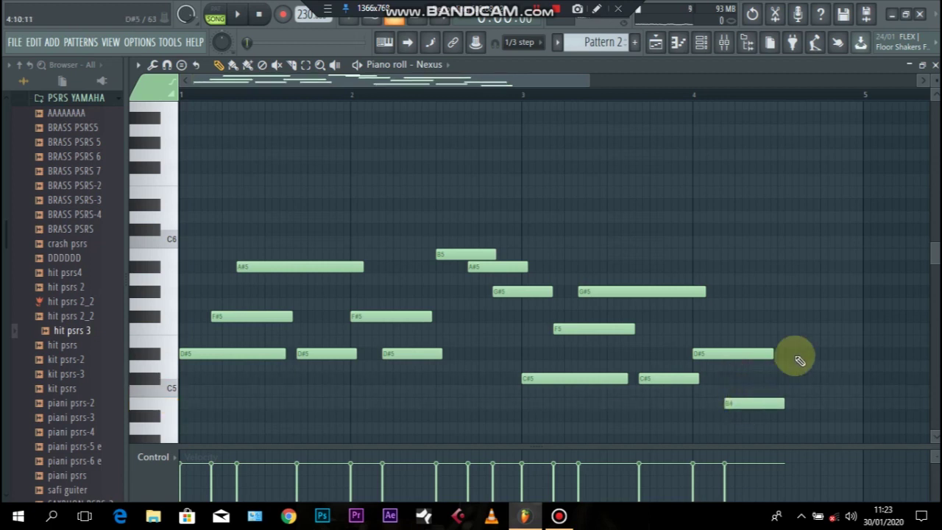
Finish bar 4 with a D#5 note at about 4:09:00 and a 5-step F#5 note at 4:12:00, adjusting the F#5 during playback.
{"action": "double_click", "coordinate": [822, 318]}
{"action": "key", "text": "Return"}
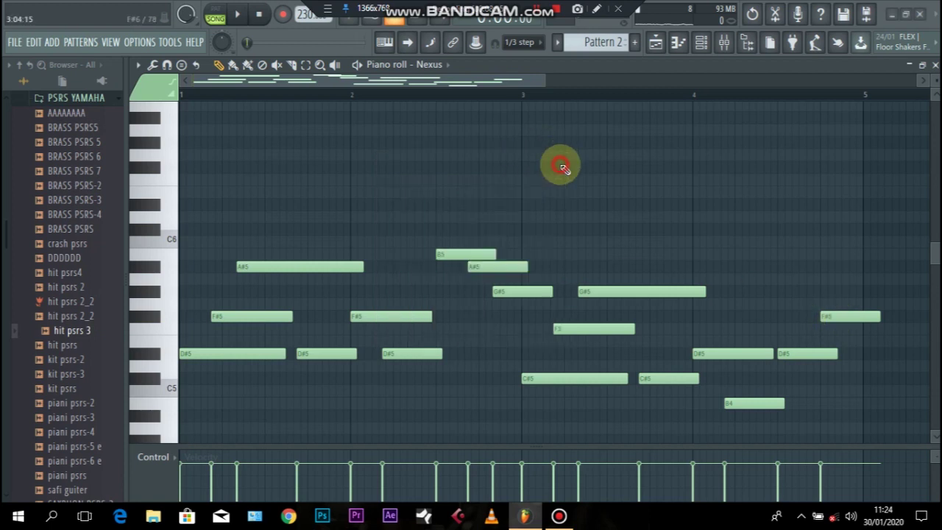
{"action": "key", "text": "space"}
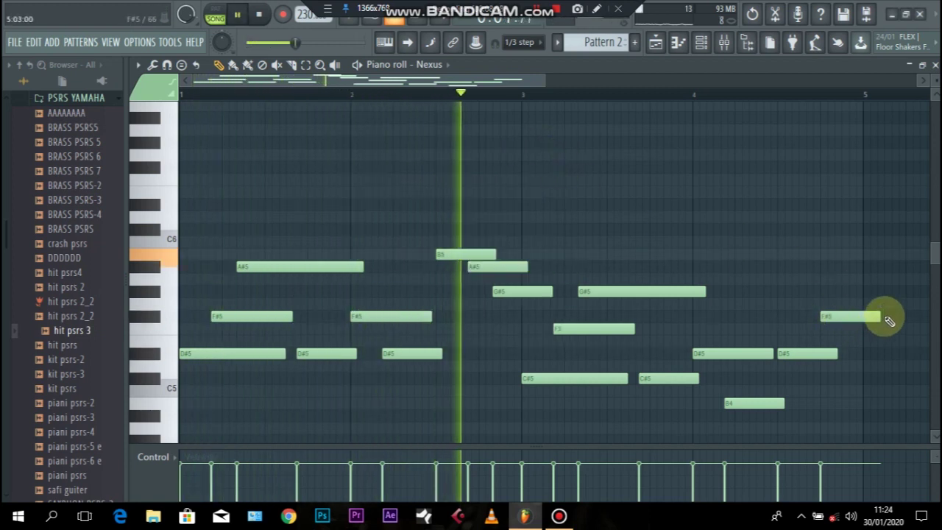
{"action": "left_click_drag", "start_coordinate": [878, 317], "coordinate": [830, 317]}
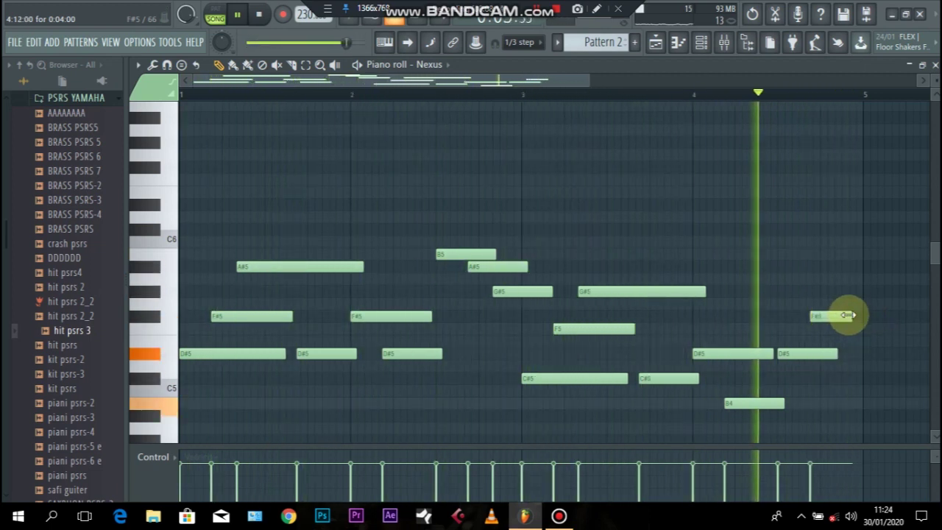
{"action": "left_click_drag", "start_coordinate": [848, 316], "coordinate": [861, 315]}
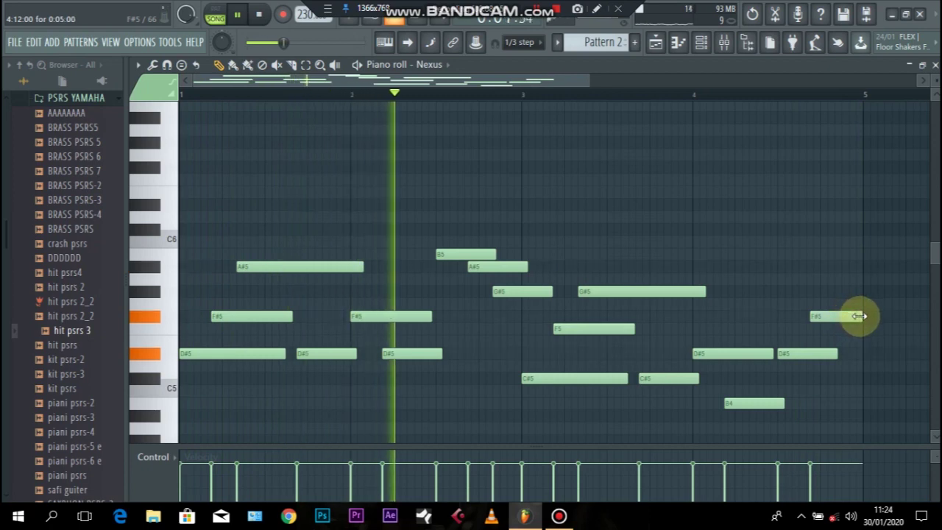
Close the piano roll and lower the Nexus channel's volume in the Channel rack while the beat plays.
{"action": "left_click", "coordinate": [935, 65]}
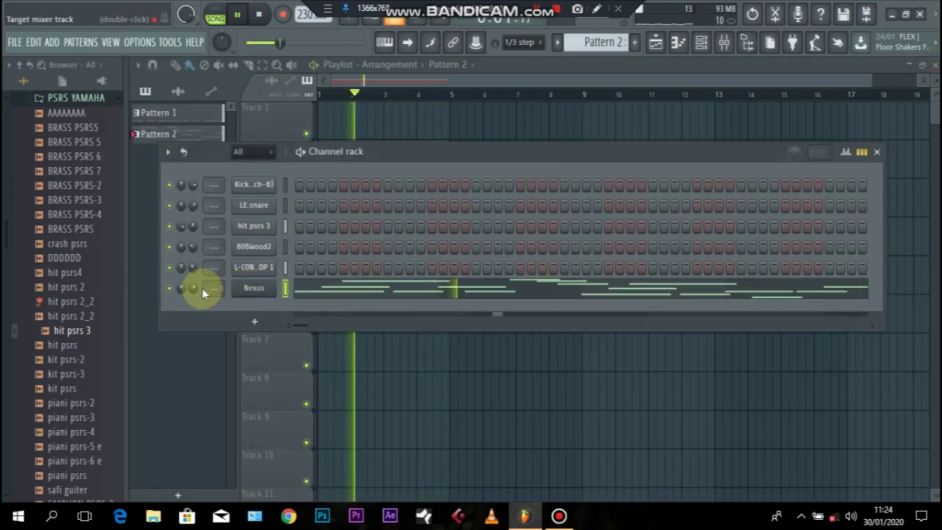
{"action": "left_click_drag", "start_coordinate": [194, 288], "coordinate": [194, 307]}
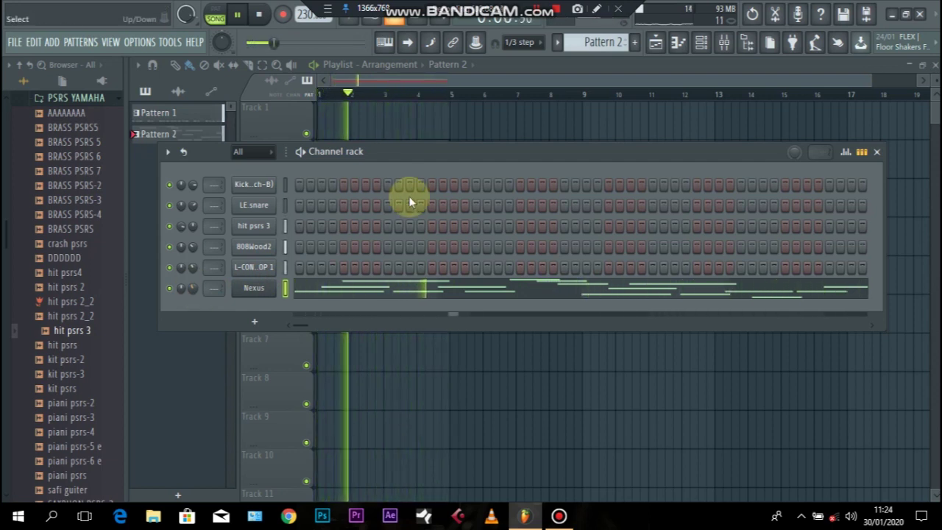
{"action": "key", "text": "space"}
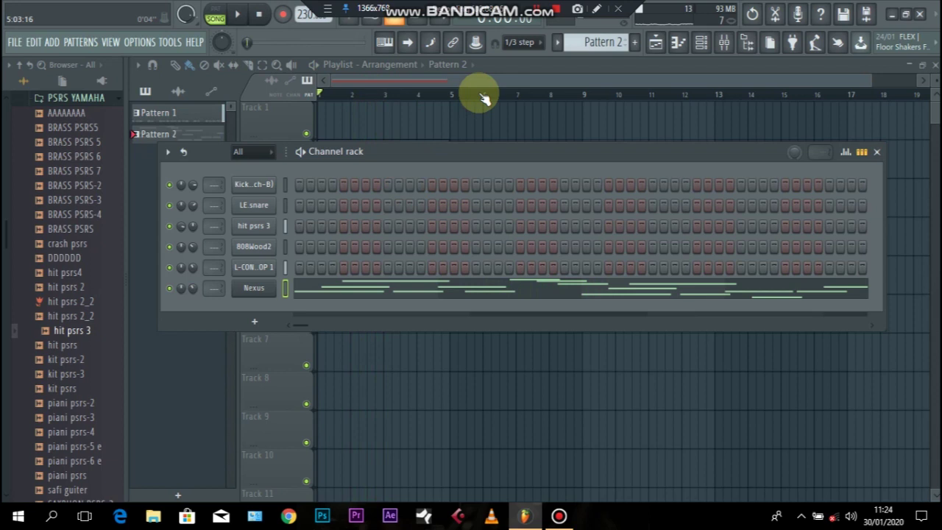
Switch to the empty Pattern 3 and place a clip of it at bar 1 of Track 1 in the Playlist.
{"action": "left_click_drag", "start_coordinate": [585, 48], "coordinate": [585, 42]}
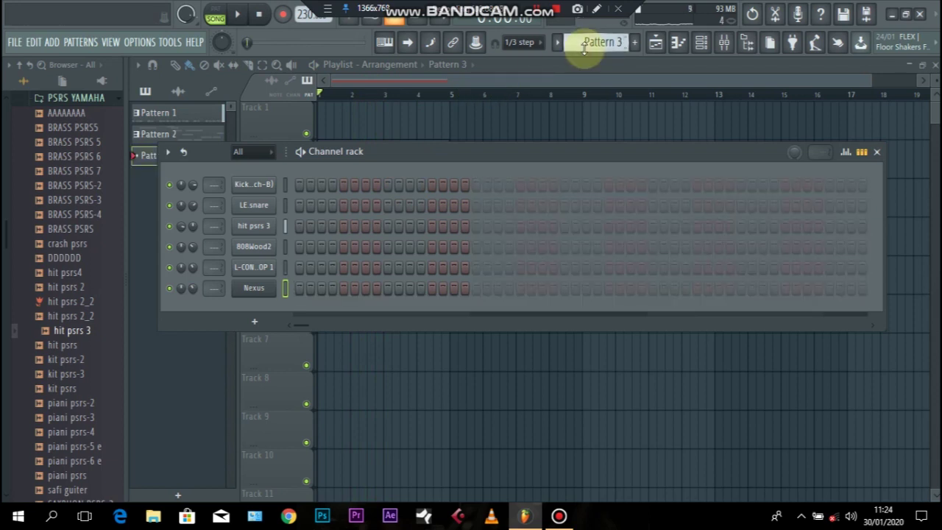
{"action": "left_click", "coordinate": [532, 74]}
{"action": "left_click", "coordinate": [361, 113]}
{"action": "left_click_drag", "start_coordinate": [376, 124], "coordinate": [300, 125]}
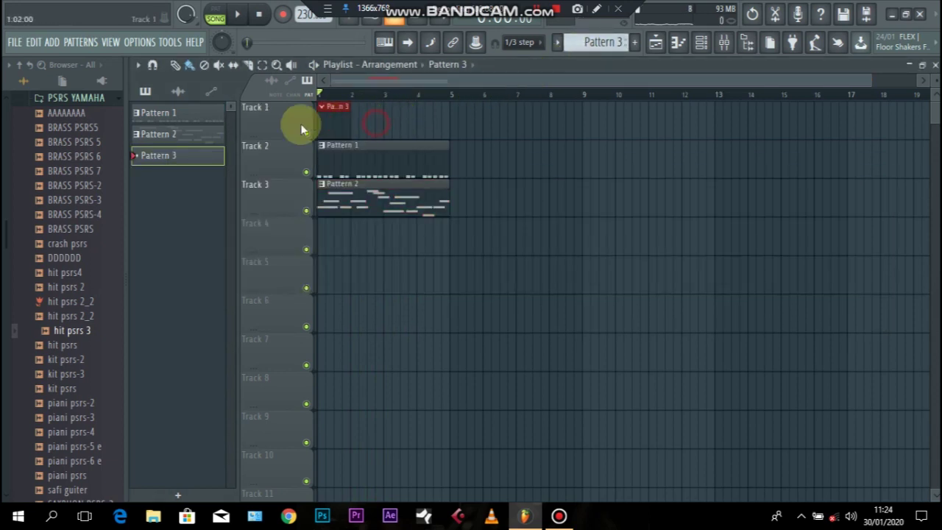
Set the snap to Line and extend the Pattern 3 clip to four bars.
{"action": "left_click", "coordinate": [540, 53]}
{"action": "left_click", "coordinate": [531, 64]}
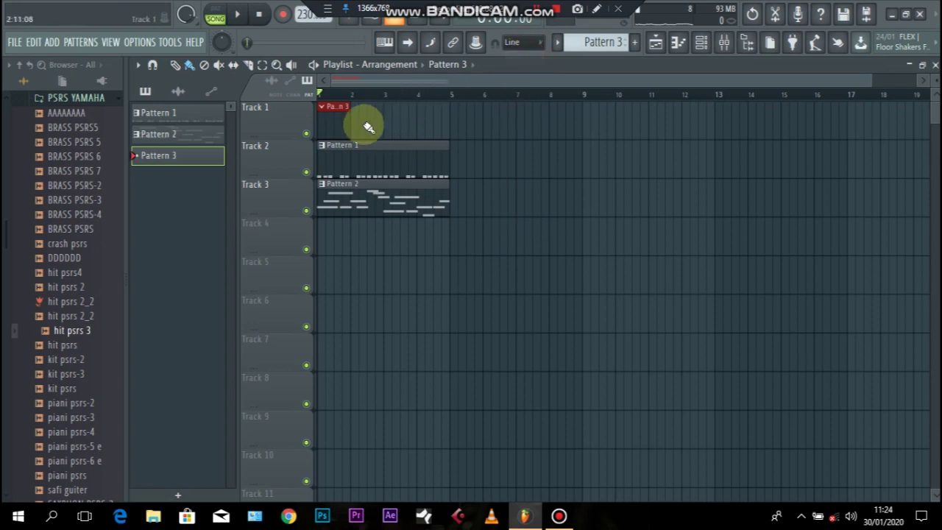
{"action": "left_click_drag", "start_coordinate": [351, 125], "coordinate": [446, 130]}
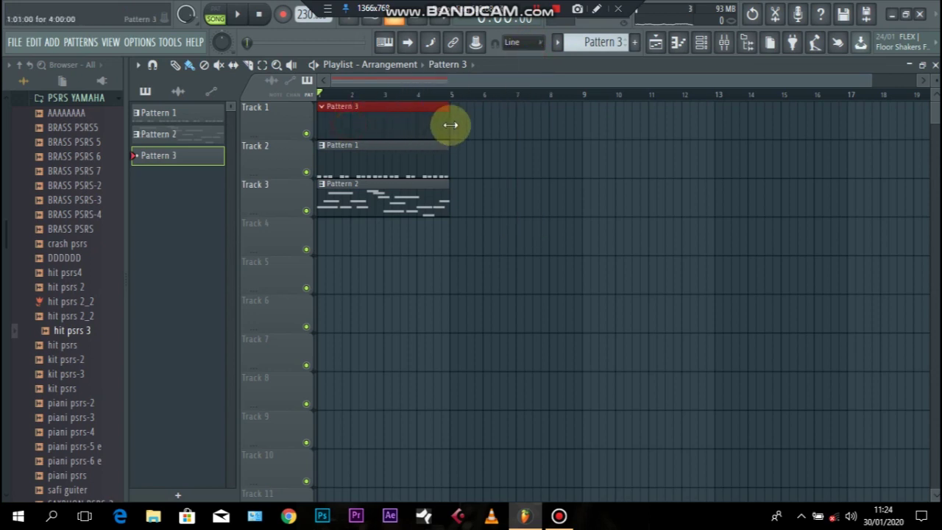
Set the snap to 1/3 step and place a C5 note with maximum velocity at the start of bar 1 in Pattern 3's Kick piano roll.
{"action": "left_click", "coordinate": [539, 42]}
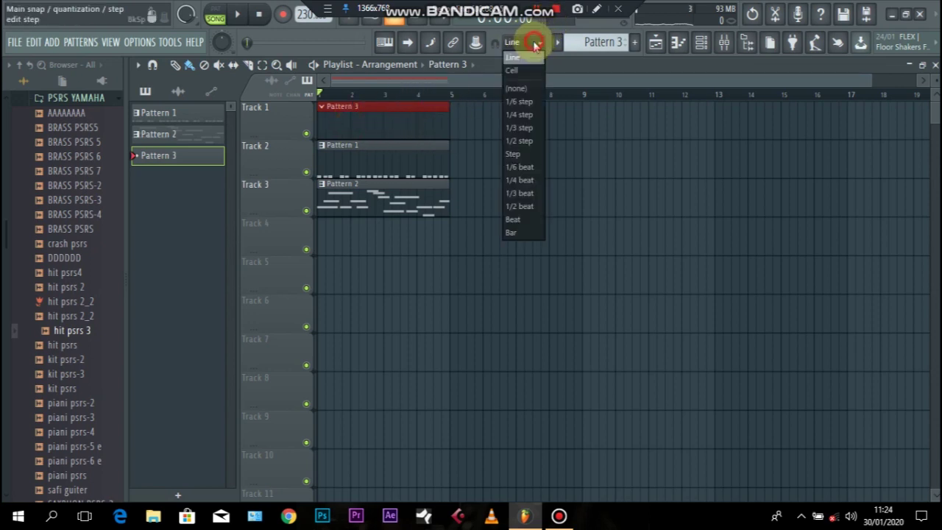
{"action": "left_click", "coordinate": [530, 131]}
{"action": "left_click", "coordinate": [702, 42]}
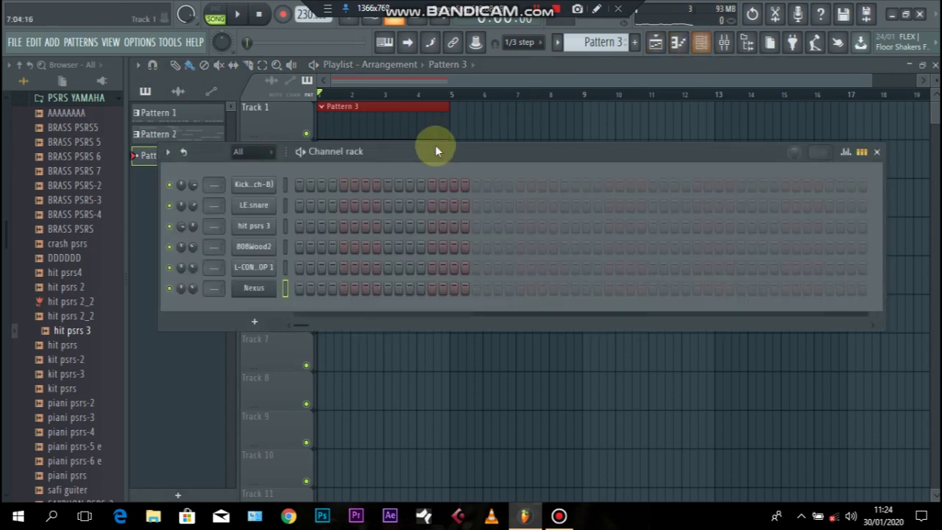
{"action": "right_click", "coordinate": [251, 184]}
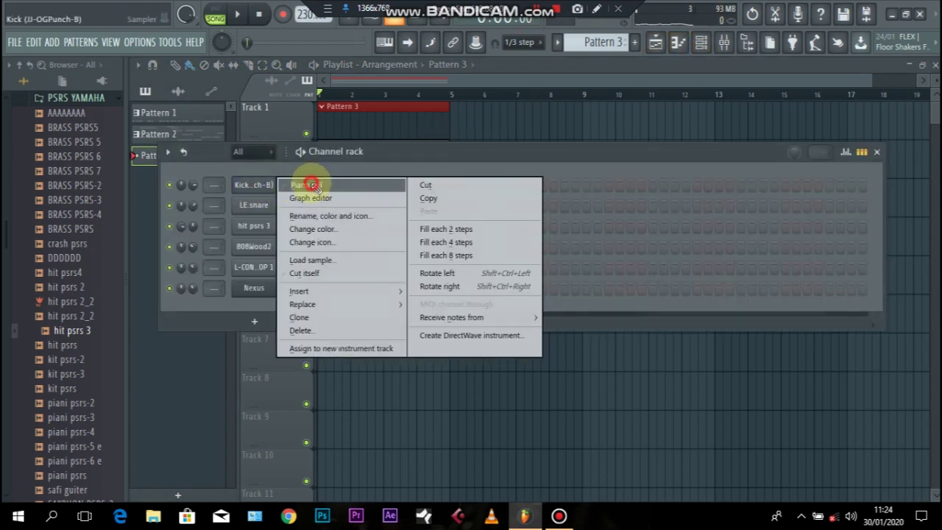
{"action": "left_click", "coordinate": [312, 185]}
{"action": "left_click", "coordinate": [189, 390]}
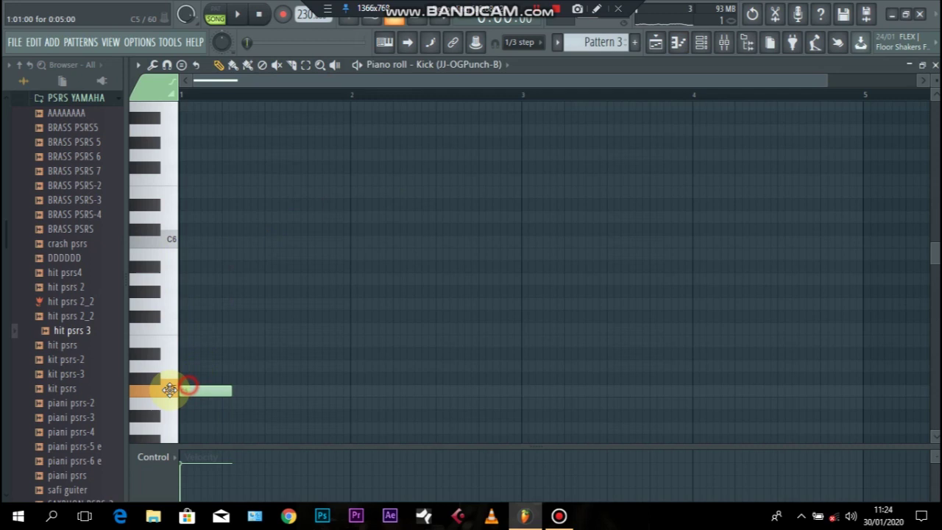
{"action": "left_click_drag", "start_coordinate": [197, 462], "coordinate": [203, 448]}
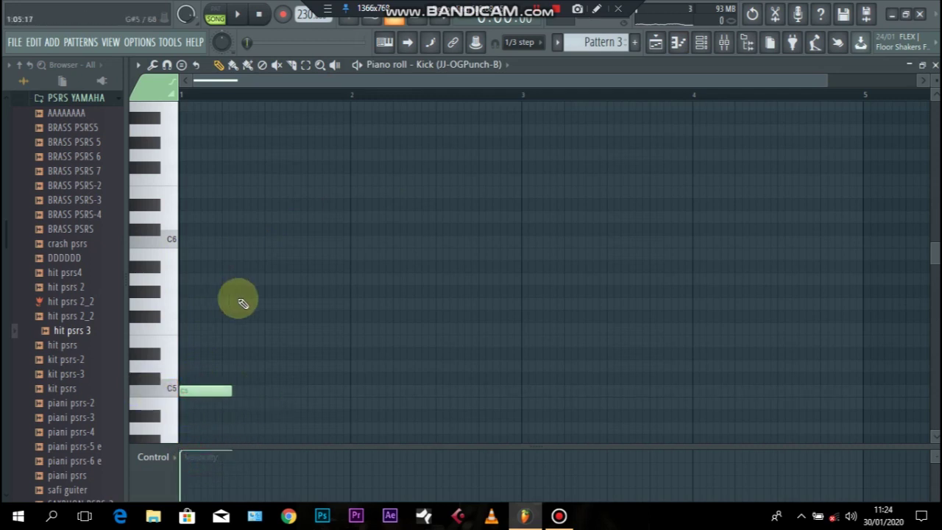
Add 5-step C5 kick notes every half bar from 1:09:00 to 3:09:00 while the beat plays.
{"action": "scroll", "coordinate": [932, 260], "scroll_direction": "down", "scroll_amount": 3}
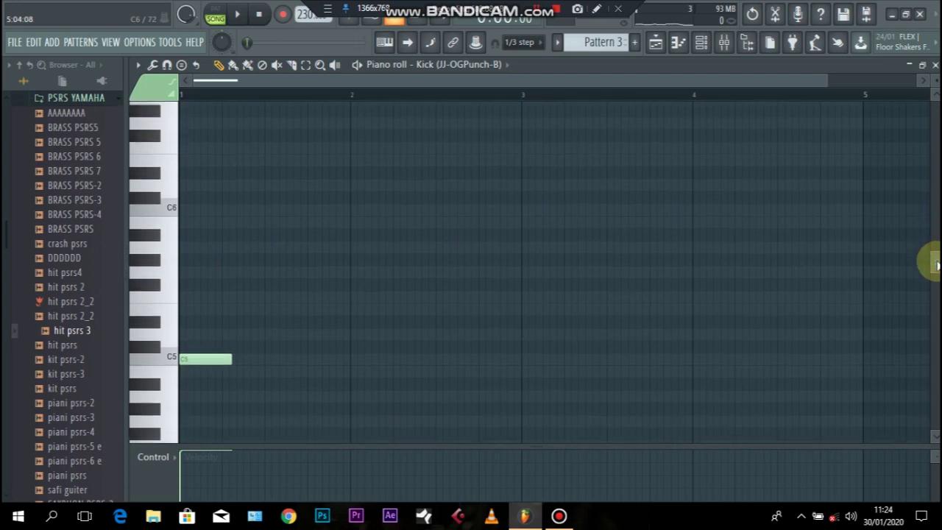
{"action": "key", "text": "space"}
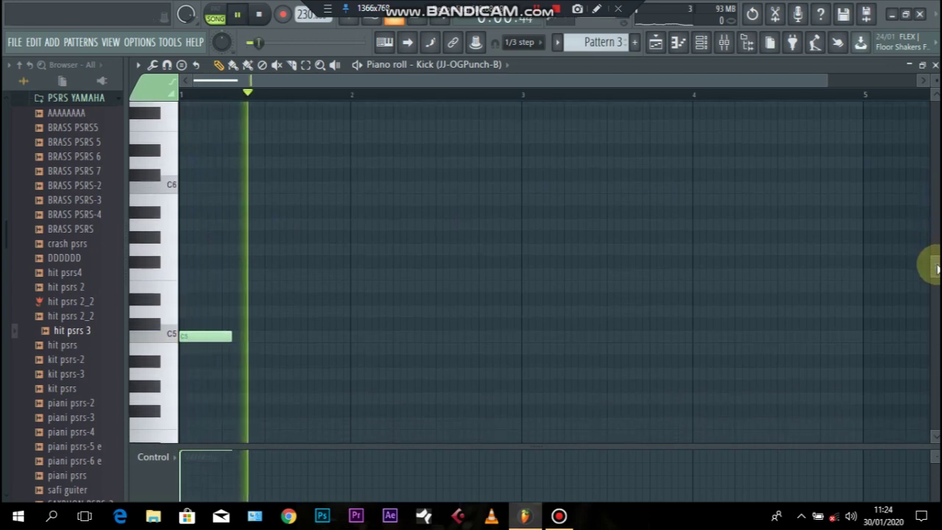
{"action": "left_click", "coordinate": [265, 338]}
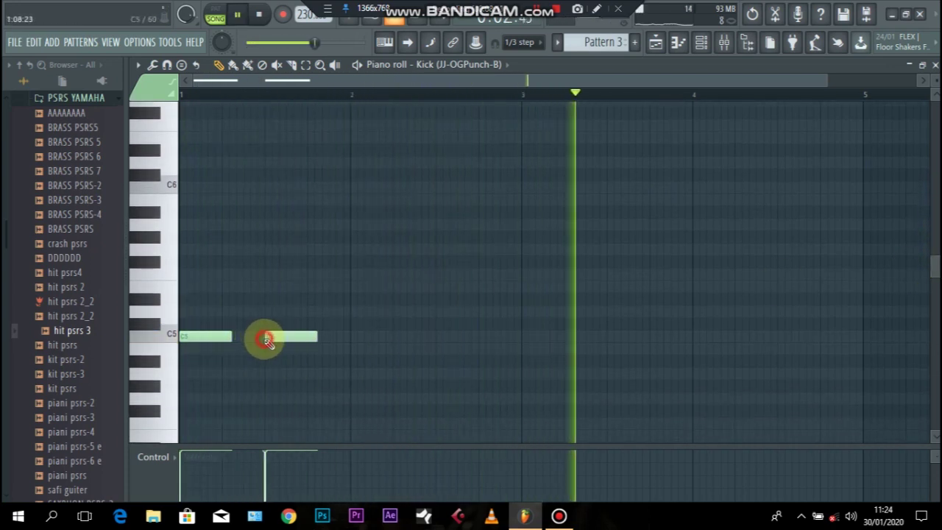
{"action": "left_click", "coordinate": [353, 338]}
{"action": "left_click", "coordinate": [437, 338]}
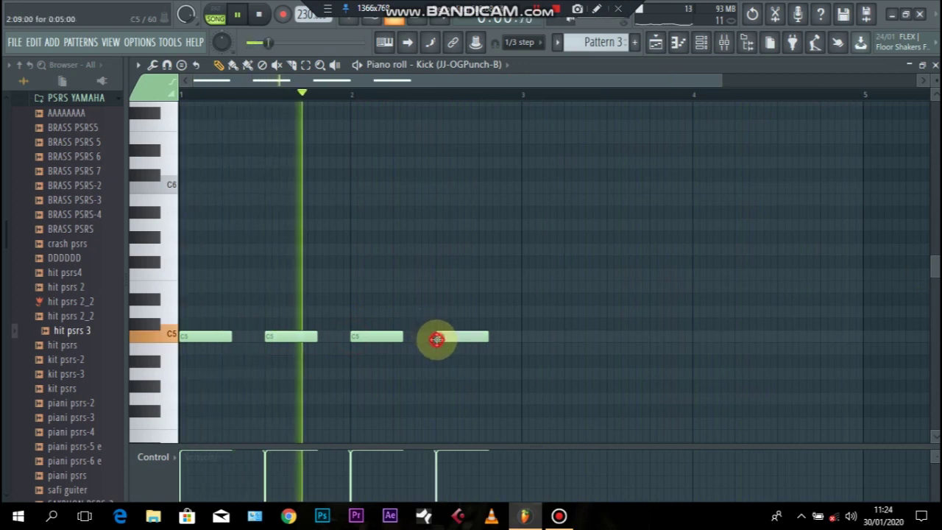
{"action": "left_click", "coordinate": [522, 336]}
{"action": "left_click", "coordinate": [612, 337]}
{"action": "left_click_drag", "start_coordinate": [637, 336], "coordinate": [634, 335]}
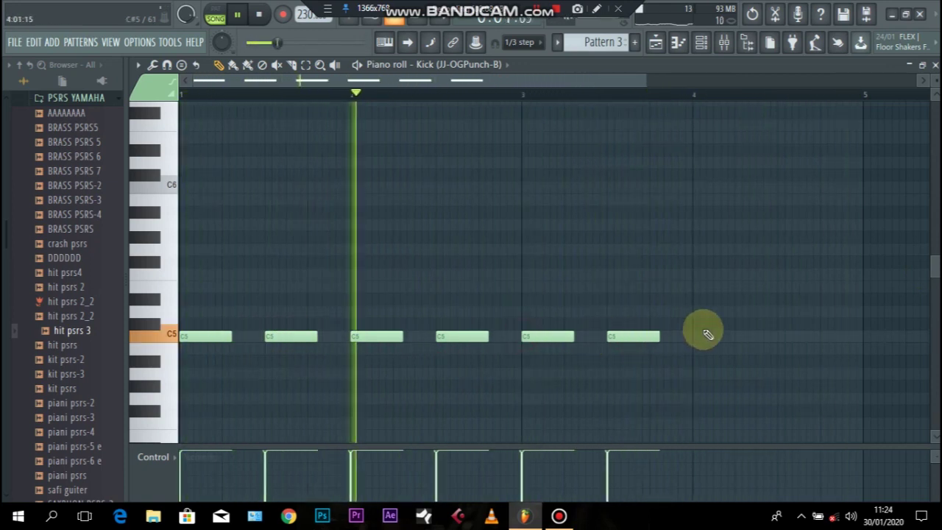
Fill bar 4 with a 5-step C5 kick at its start and shortened C5 kicks at 4:09:00 and about 4:12:00.
{"action": "left_click", "coordinate": [696, 337]}
{"action": "left_click", "coordinate": [779, 336]}
{"action": "left_click_drag", "start_coordinate": [830, 336], "coordinate": [794, 335]}
{"action": "left_click", "coordinate": [820, 337]}
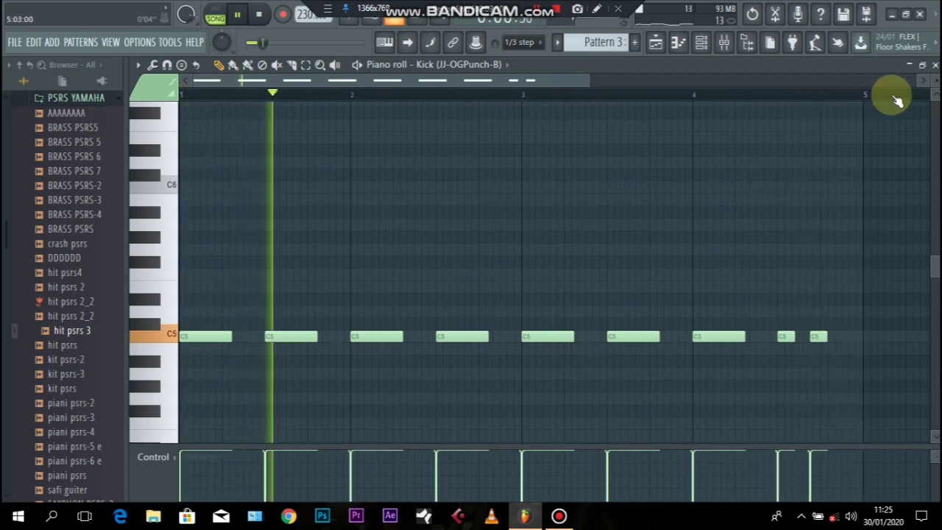
Close the Kick piano roll and the Channel rack, listen to the arrangement in the Playlist, and stop playback.
{"action": "left_click", "coordinate": [934, 65]}
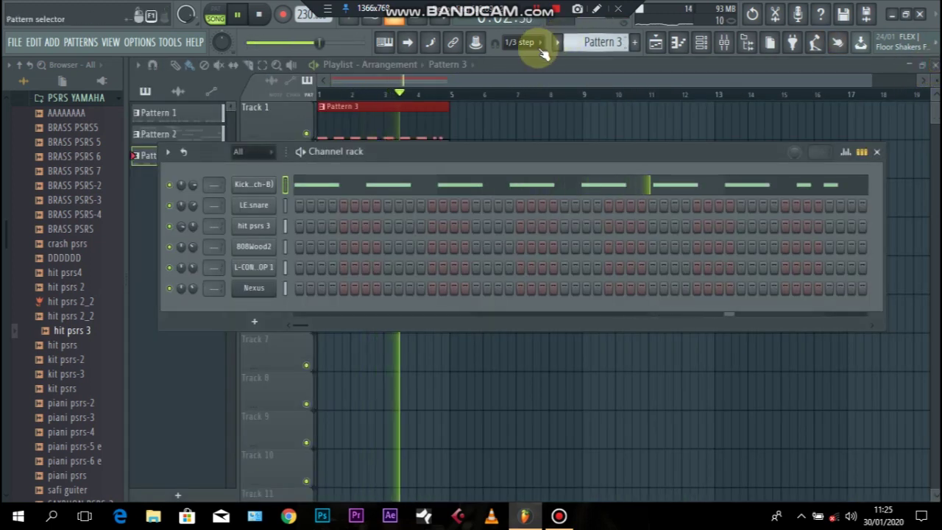
{"action": "left_click", "coordinate": [471, 82]}
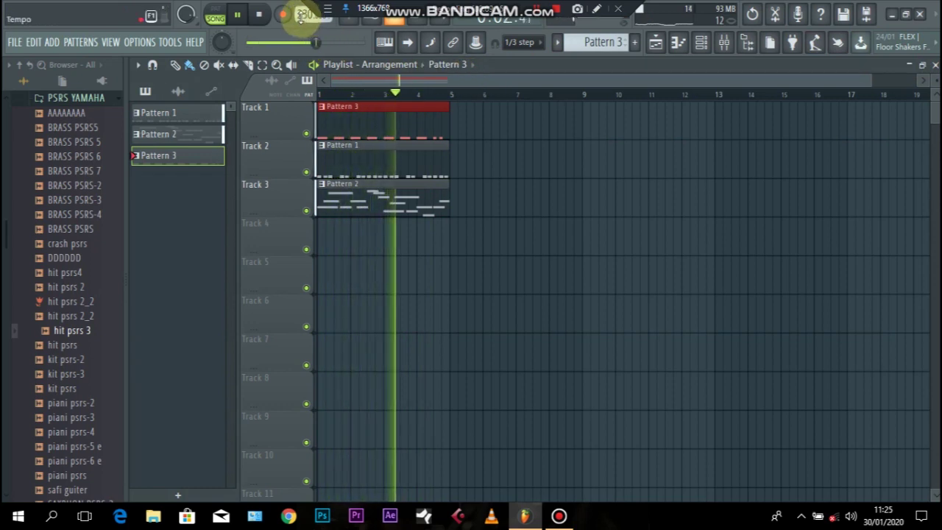
{"action": "key", "text": "space"}
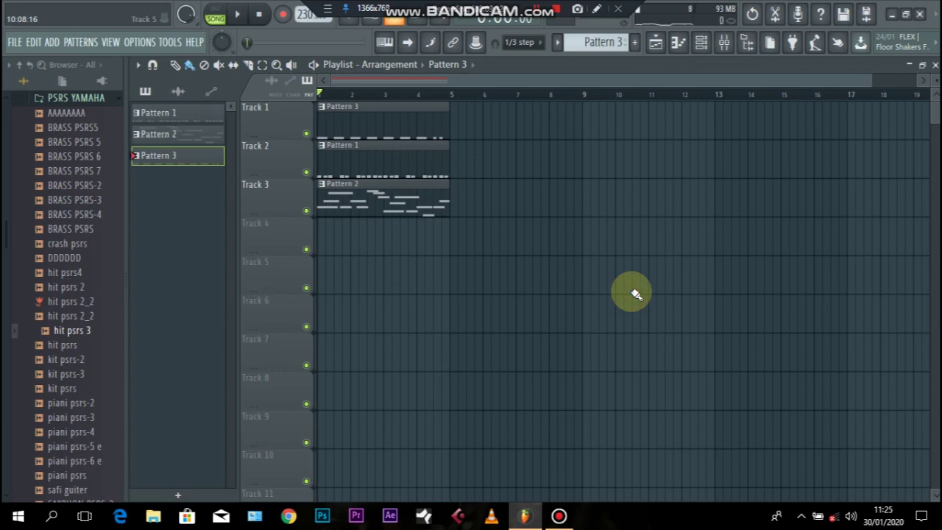
Reopen the Channel rack, switch to Pattern 2 and open its Nexus melody in the piano roll.
{"action": "left_click", "coordinate": [701, 44]}
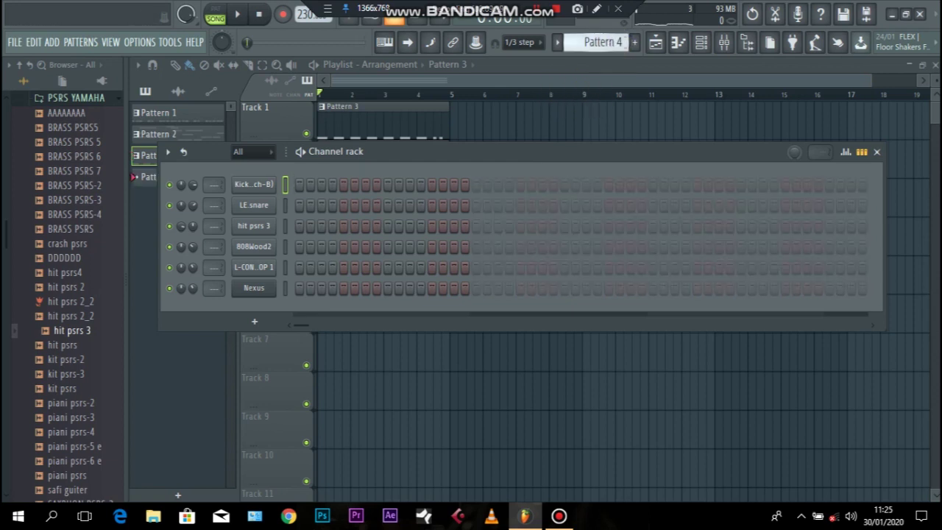
{"action": "key", "text": "KP_Subtract"}
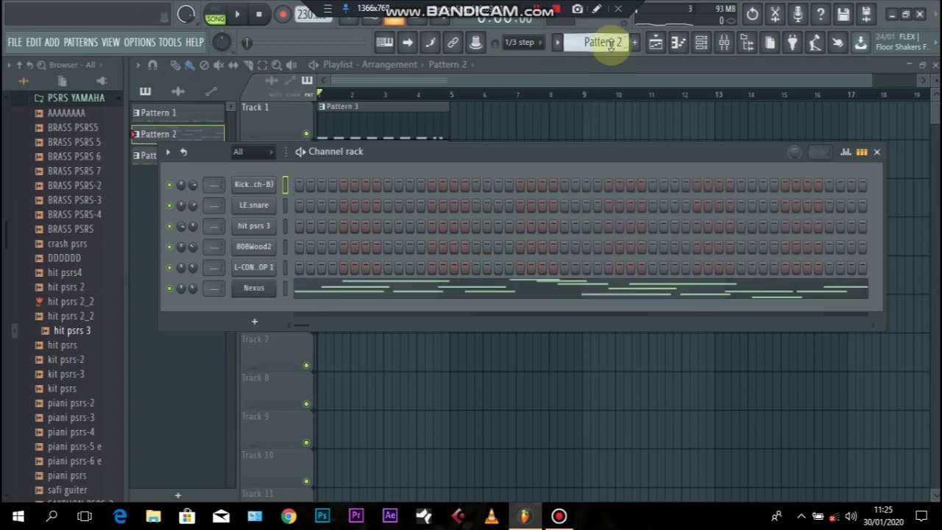
{"action": "left_click", "coordinate": [474, 288]}
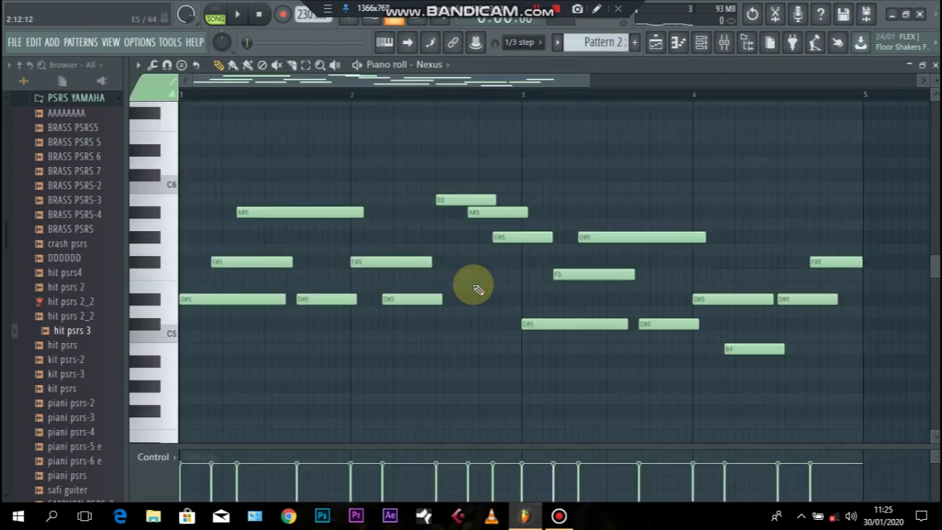